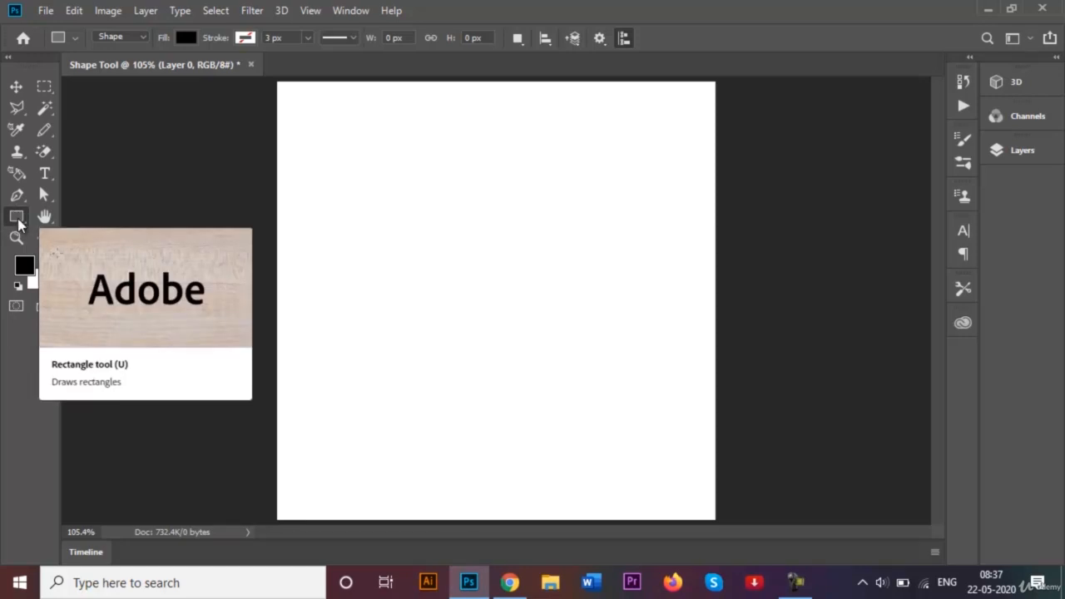
- Draw a black square of about 103 by 103 px near the canvas's upper-left corner with the Rectangle tool
right_click(18, 220)
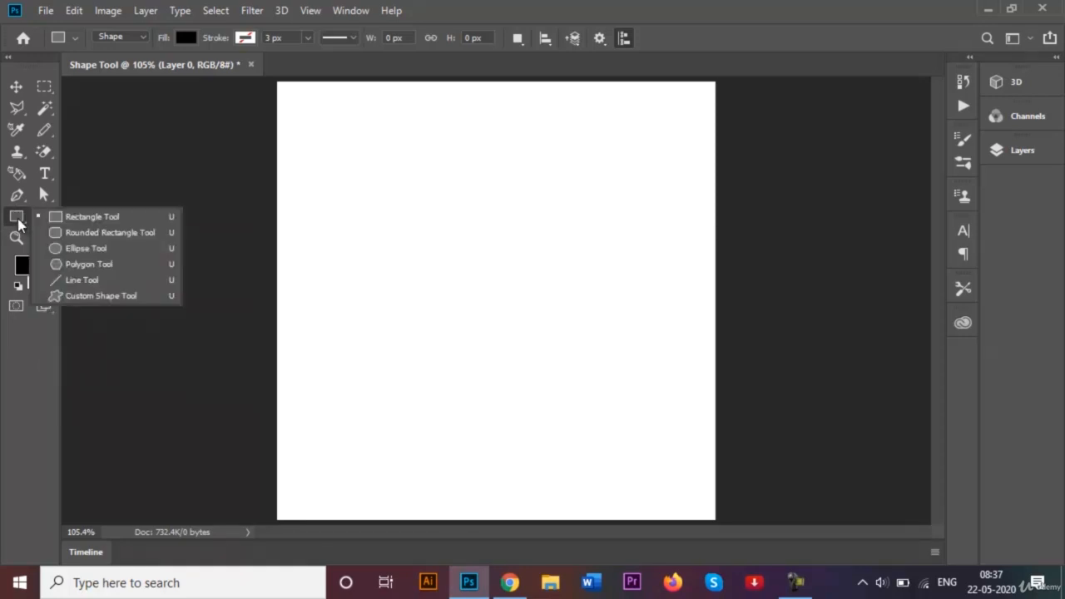
click(105, 217)
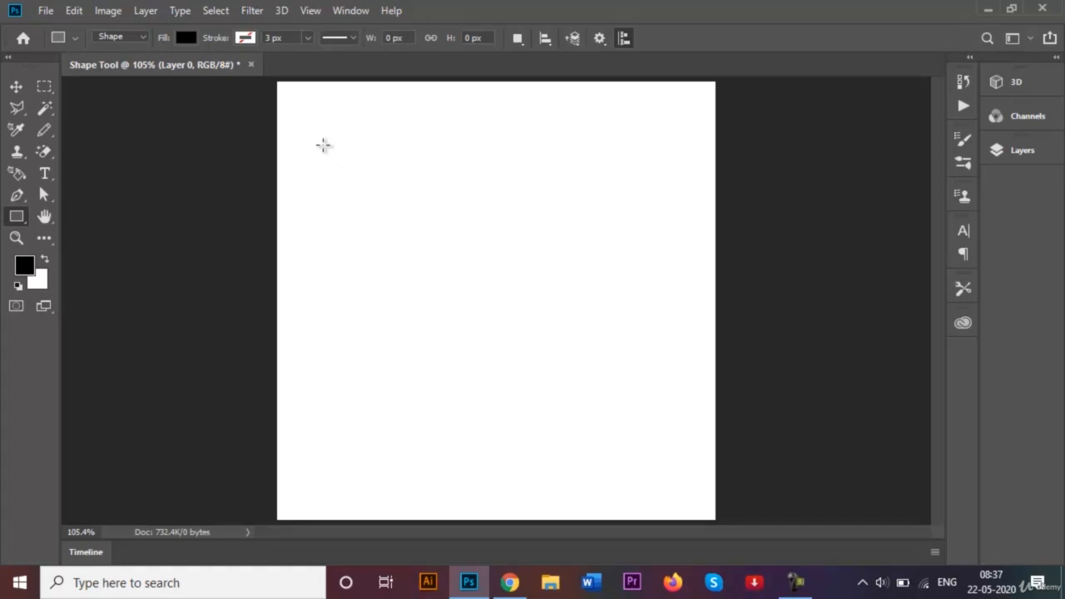
drag(308, 124, 397, 214)
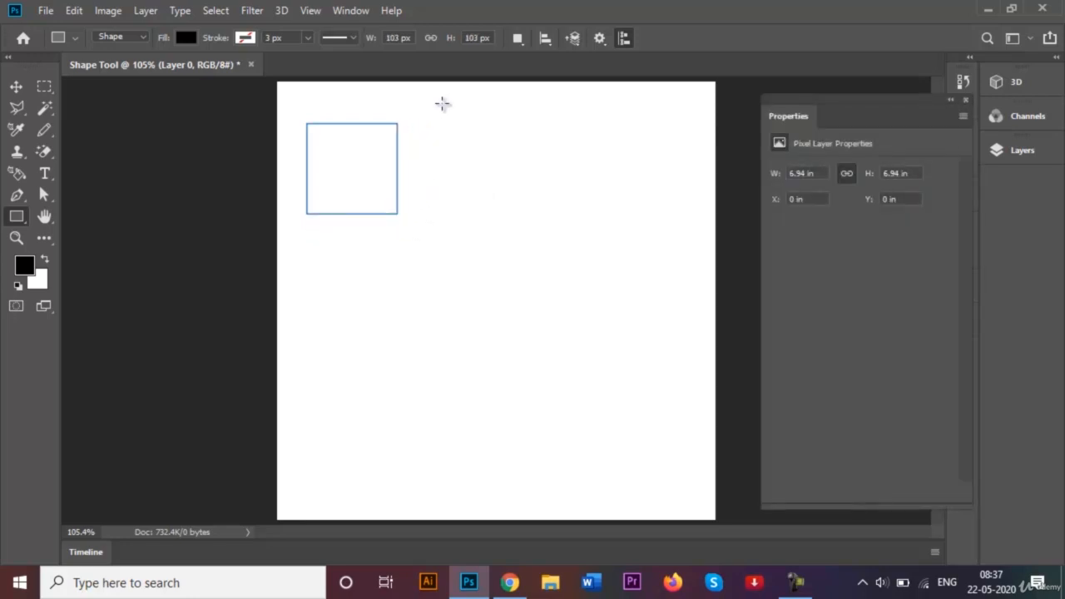
click(952, 101)
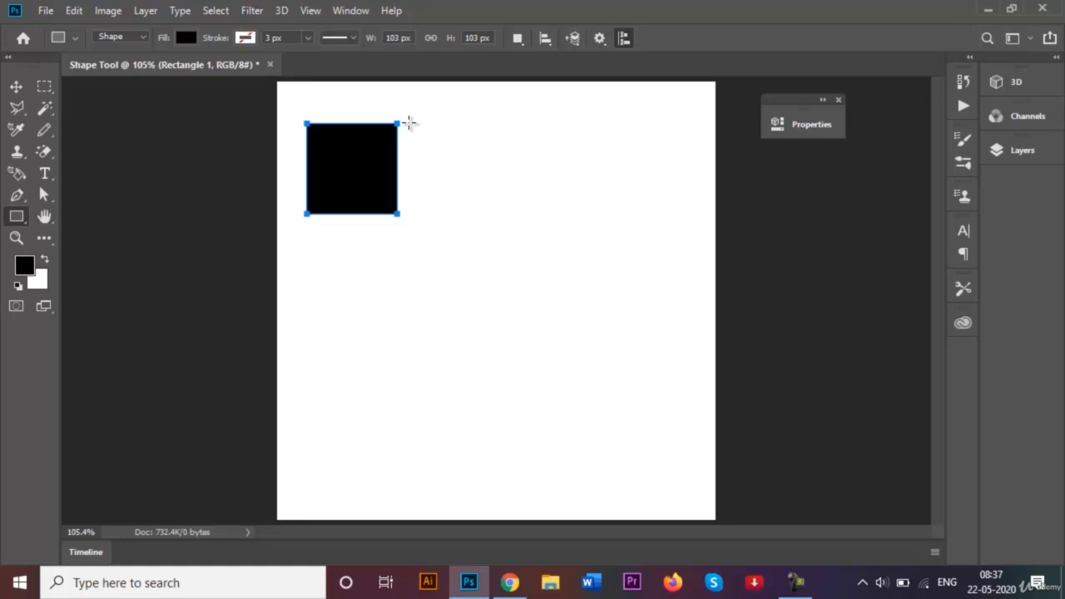
- Draw a wide black rectangle of about 163 by 39 px just right of the square, then switch to the Move tool
drag(407, 122, 550, 157)
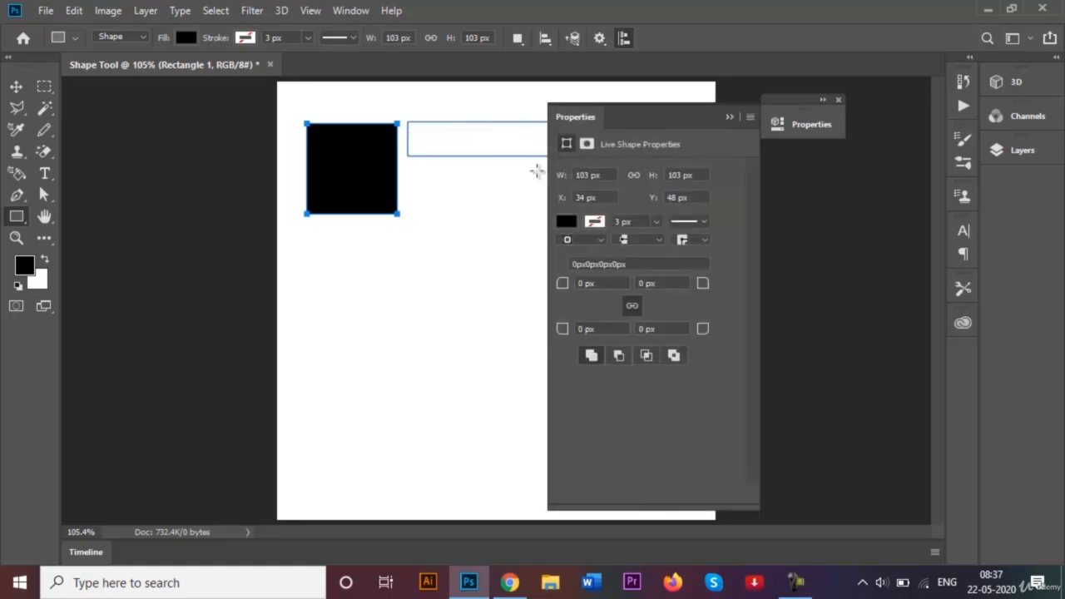
click(727, 117)
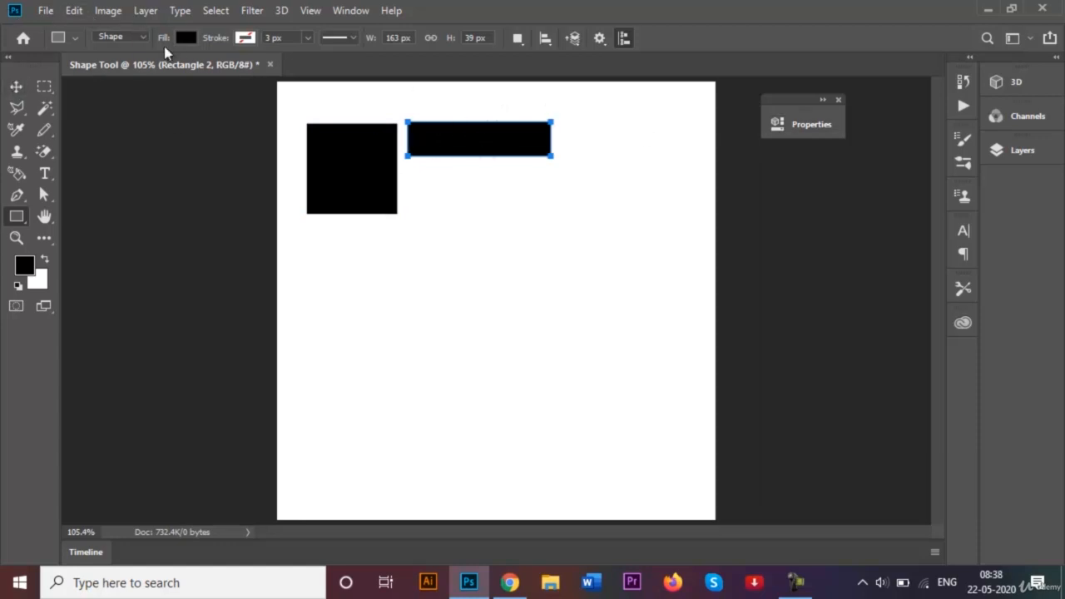
click(16, 87)
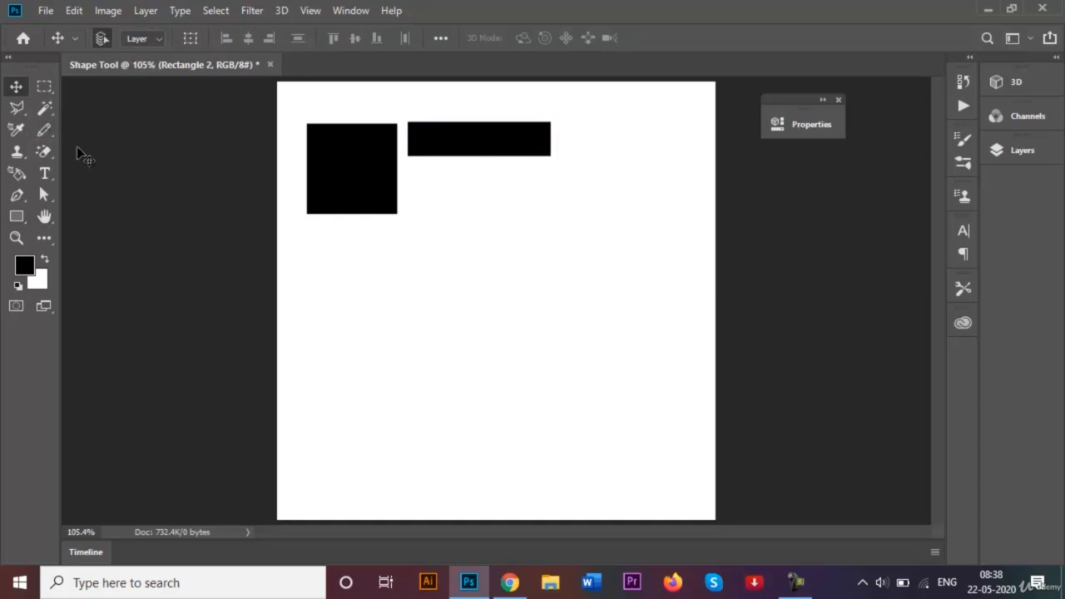
click(790, 581)
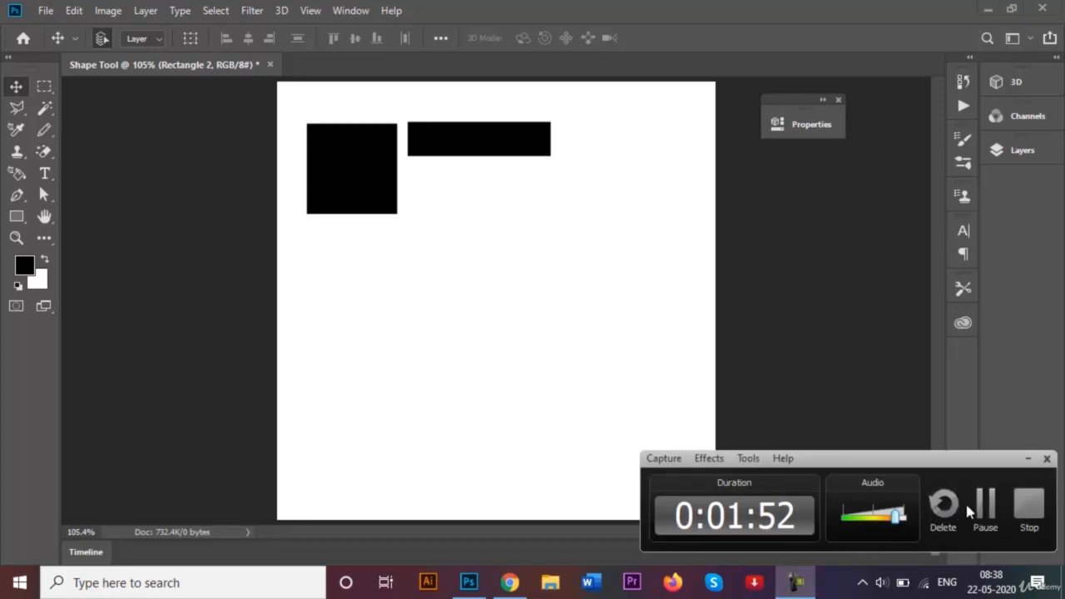
click(983, 509)
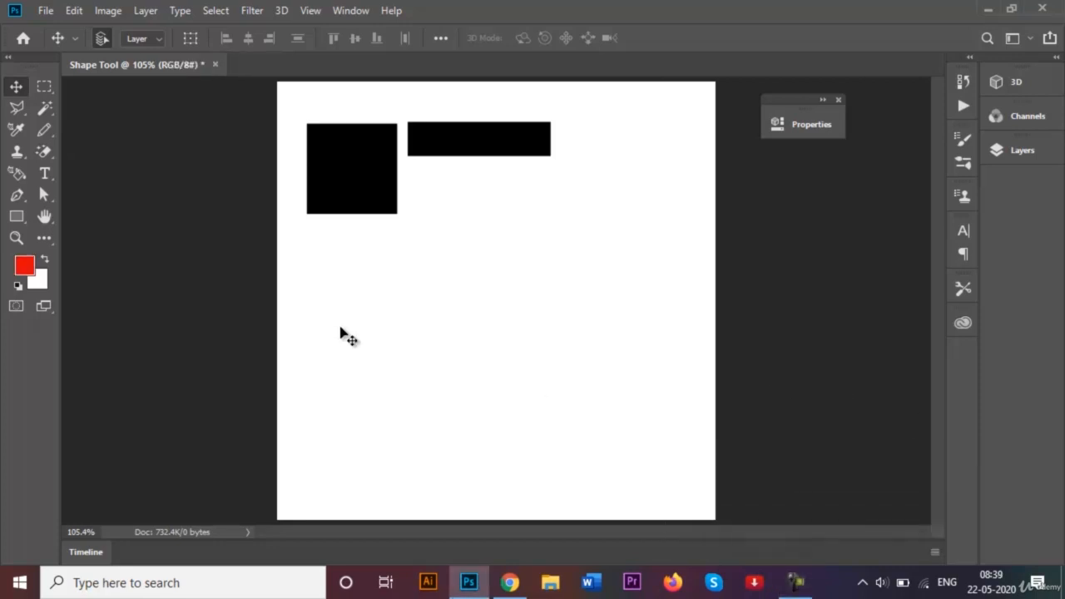
- Select the black square and try dark red, purple and yellow fills before settling on teal
click(361, 195)
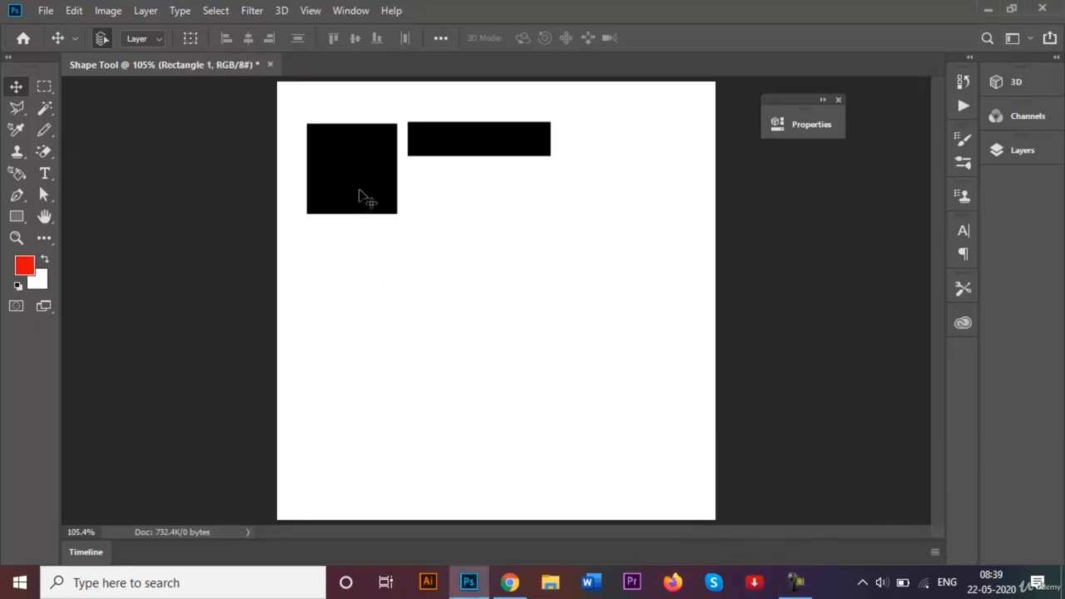
click(18, 216)
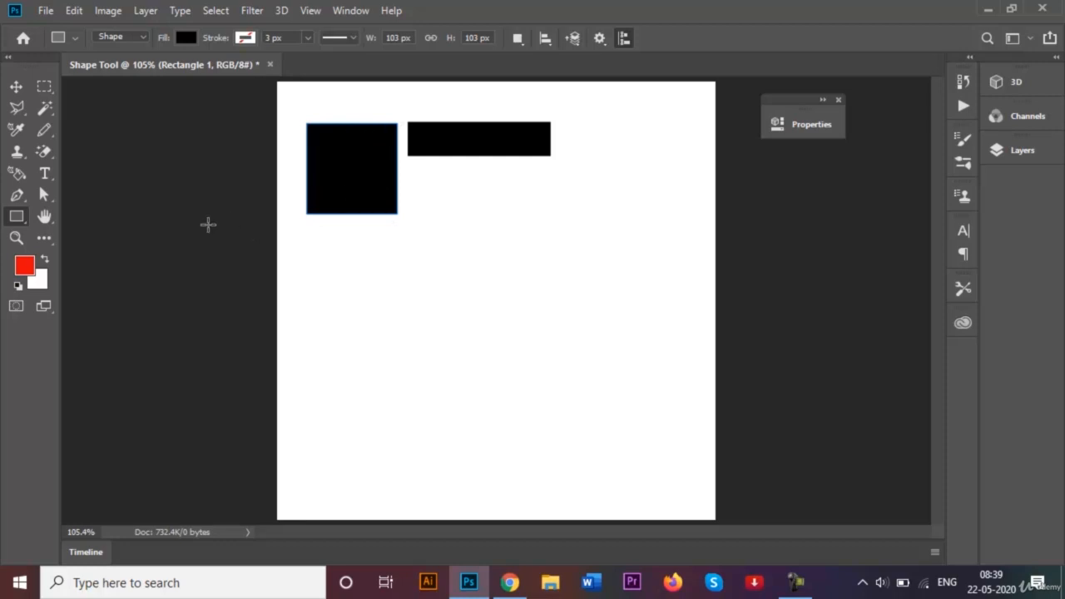
click(186, 38)
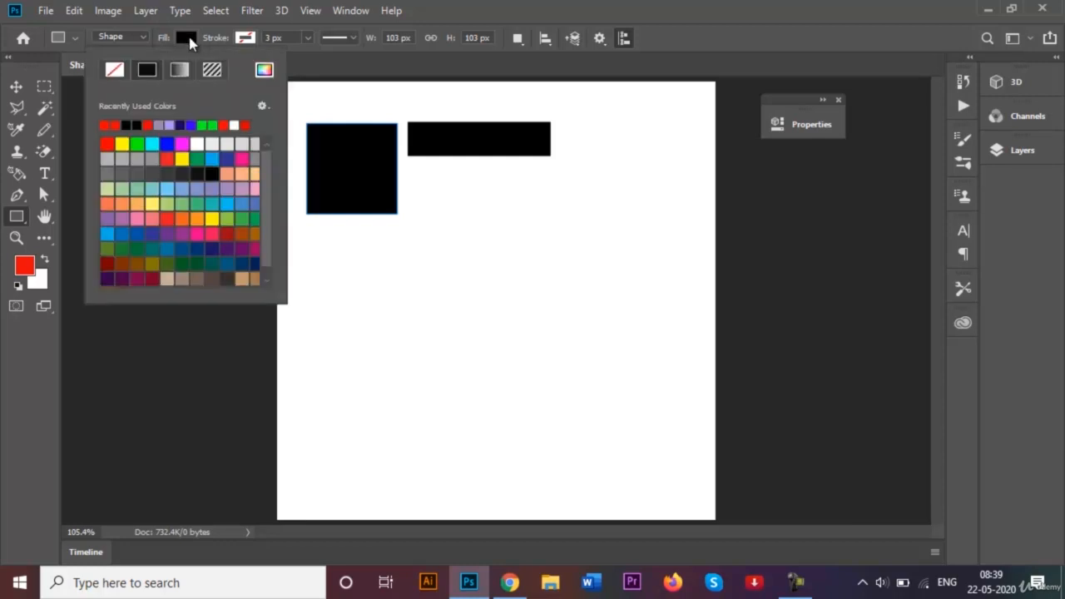
click(227, 235)
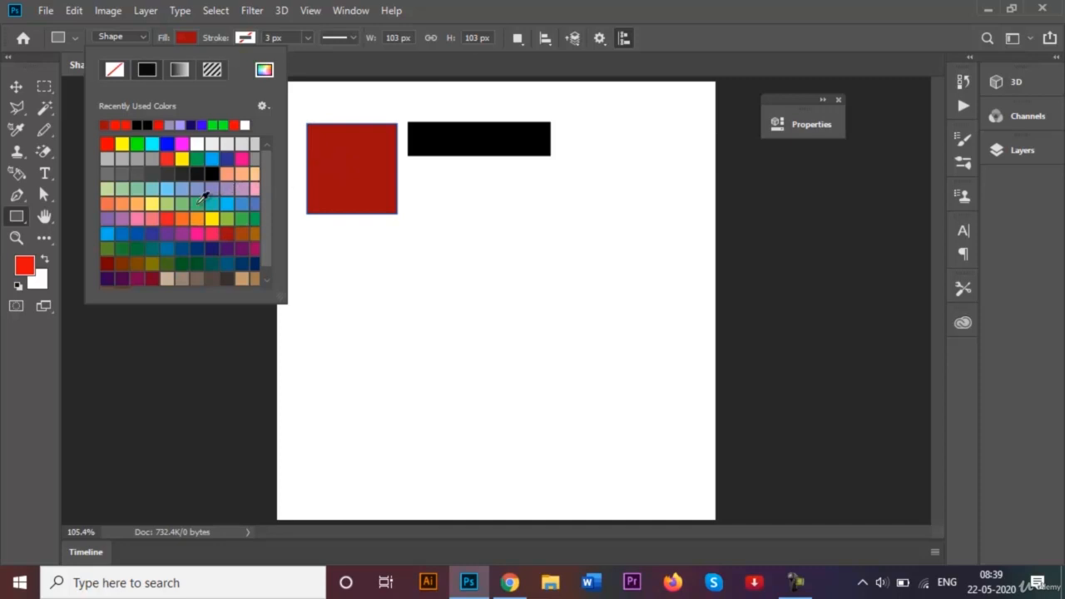
click(170, 233)
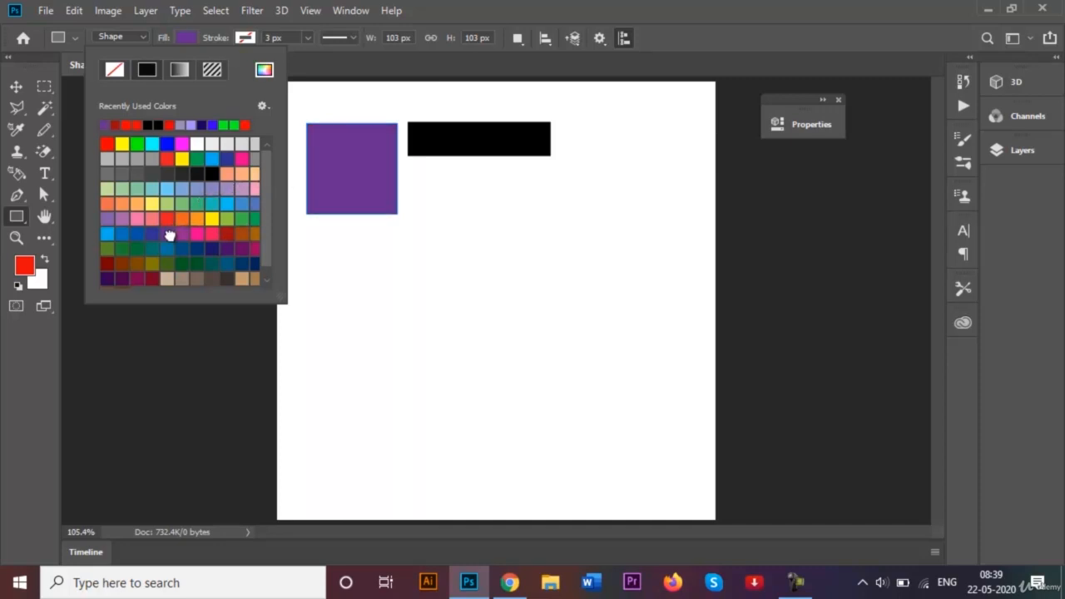
click(212, 218)
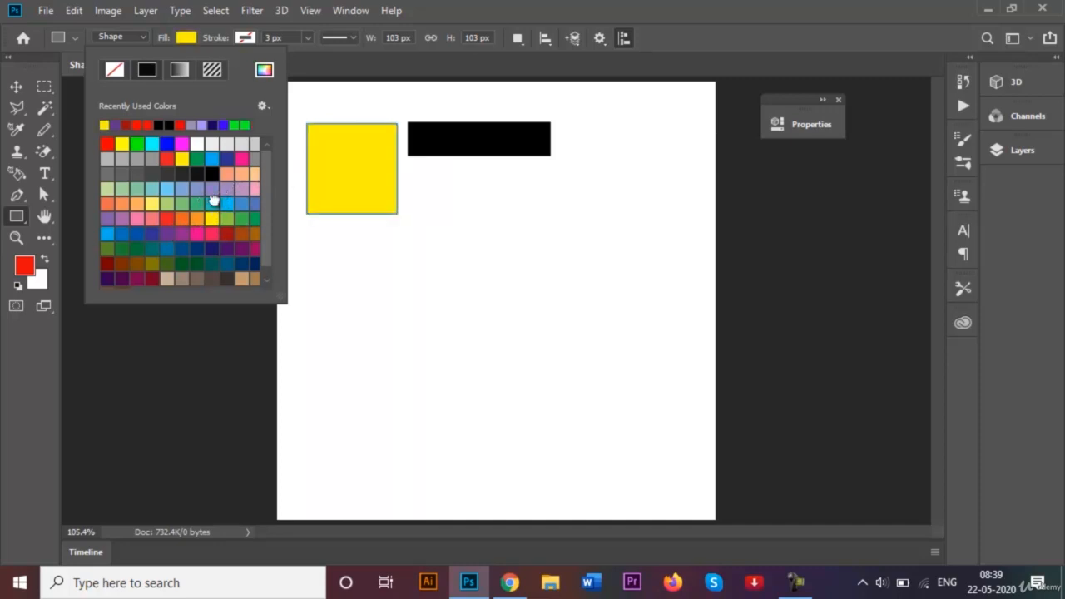
click(213, 202)
click(189, 38)
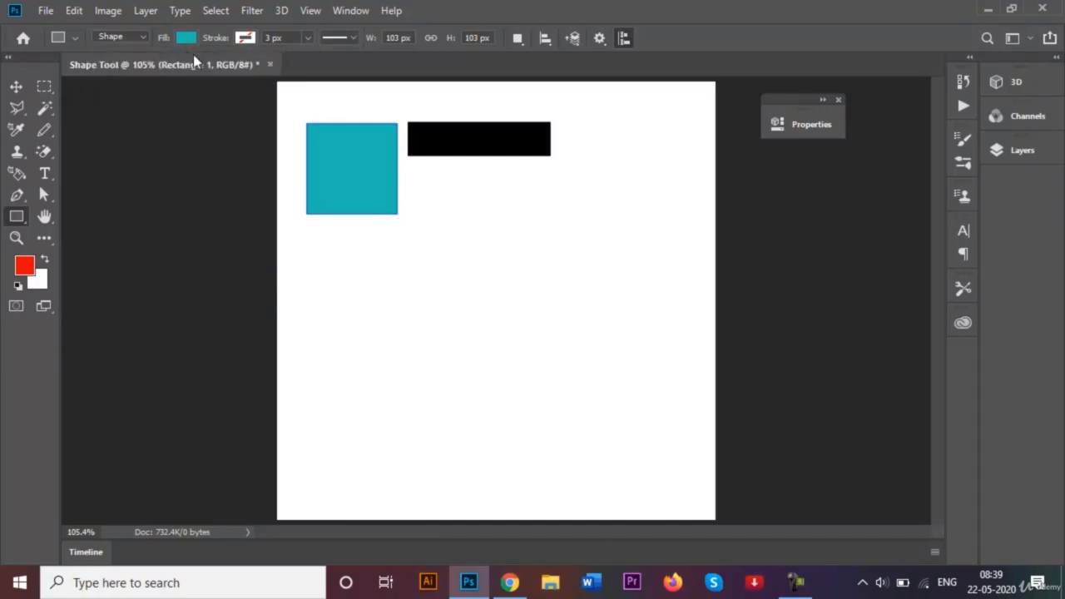
- Give the teal square a solid bright red stroke
click(246, 39)
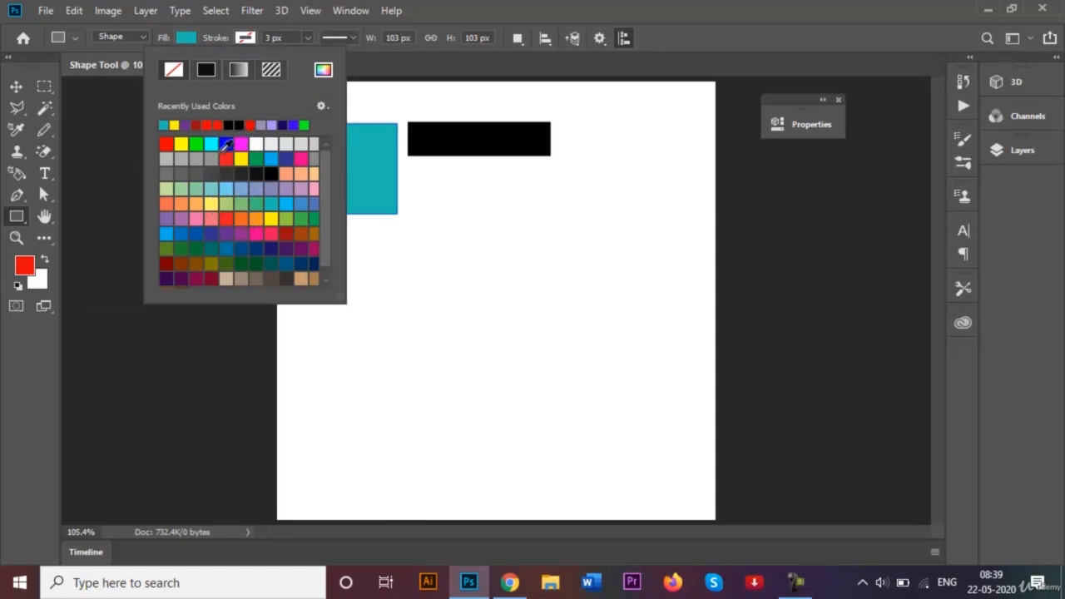
click(166, 144)
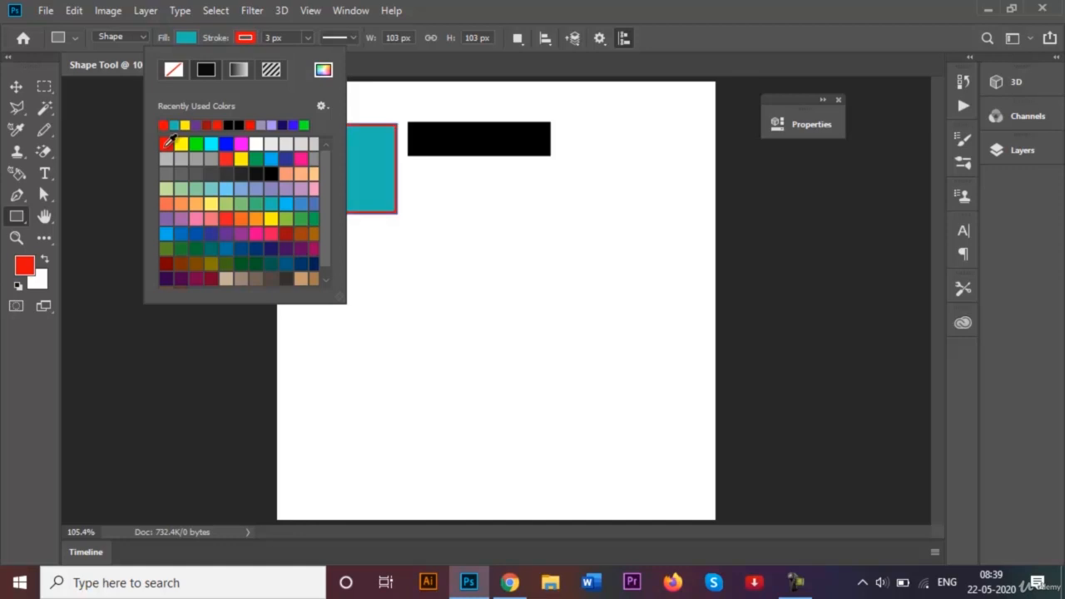
click(241, 40)
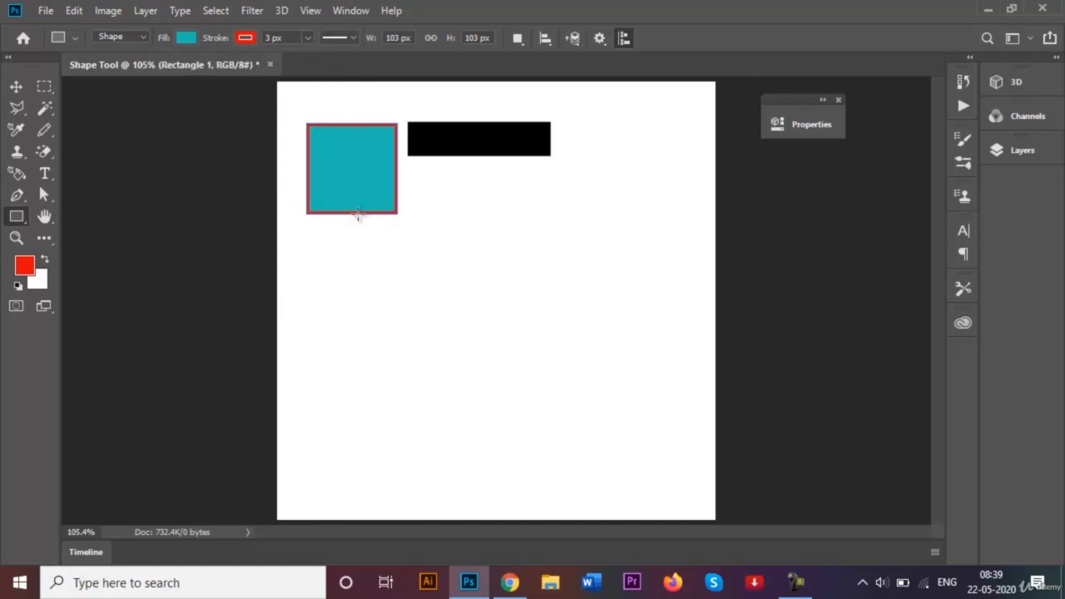
- Try a stroke width of about 6.99 px on the teal square, then thin it to about 0.66 px
click(308, 39)
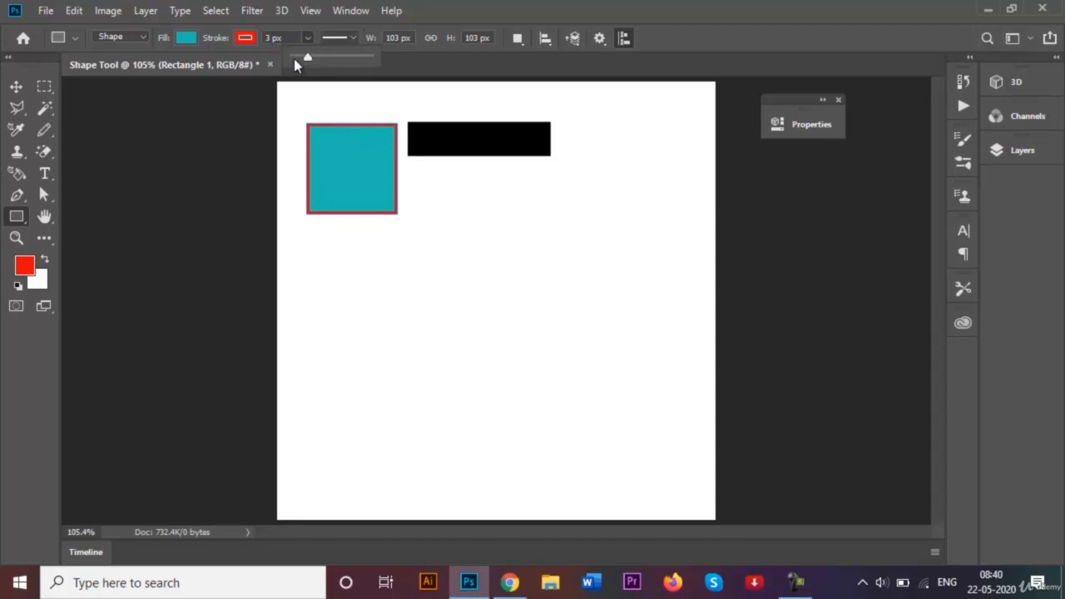
mouse_move(307, 58)
mouse_down()
mouse_move(324, 63)
mouse_move(299, 60)
mouse_move(314, 62)
mouse_up()
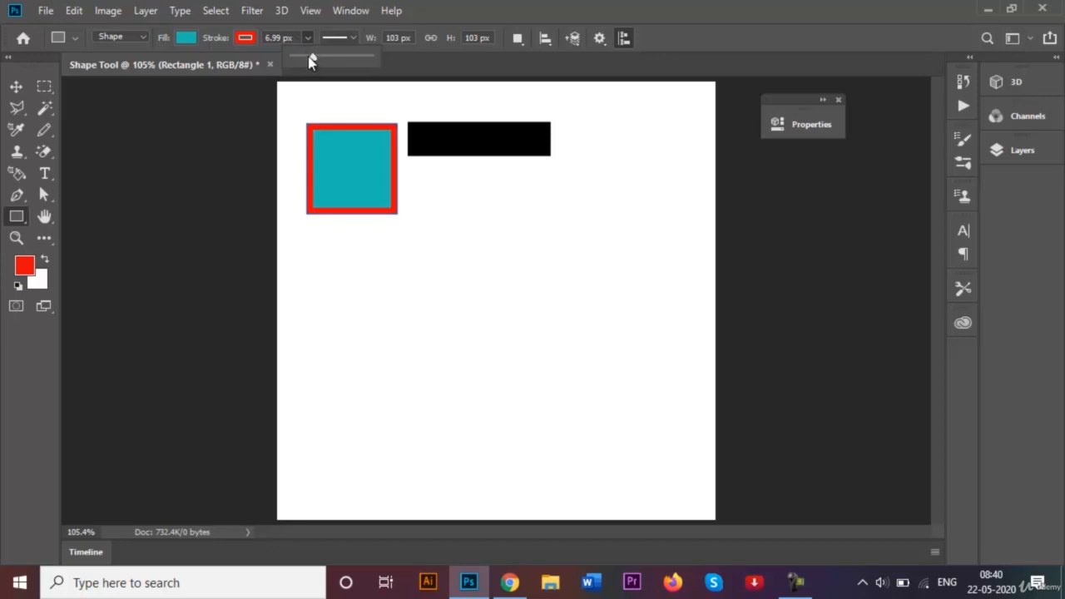
drag(310, 62, 303, 63)
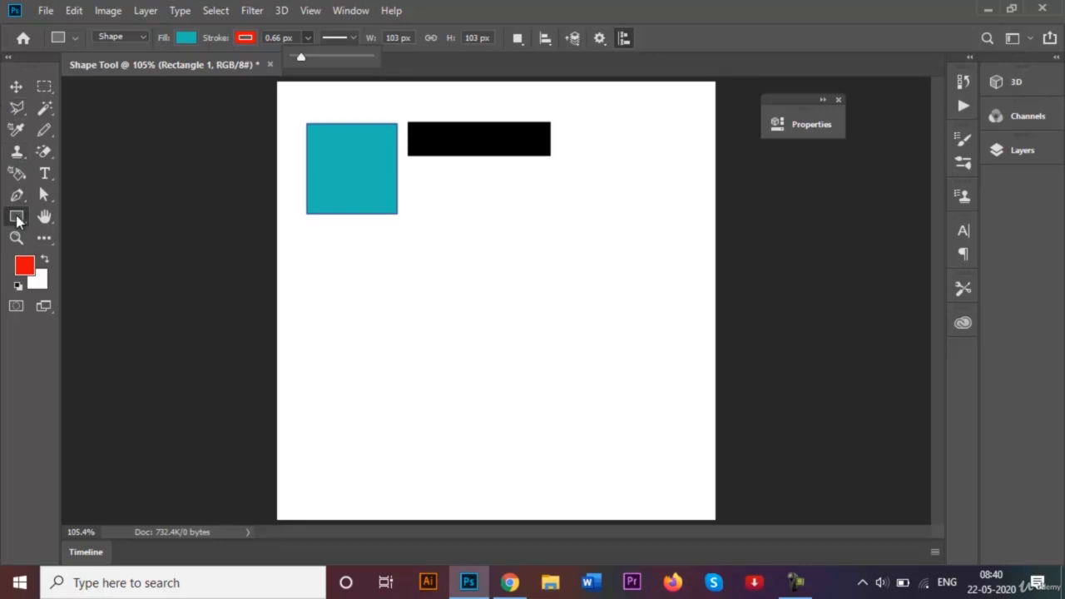
click(823, 100)
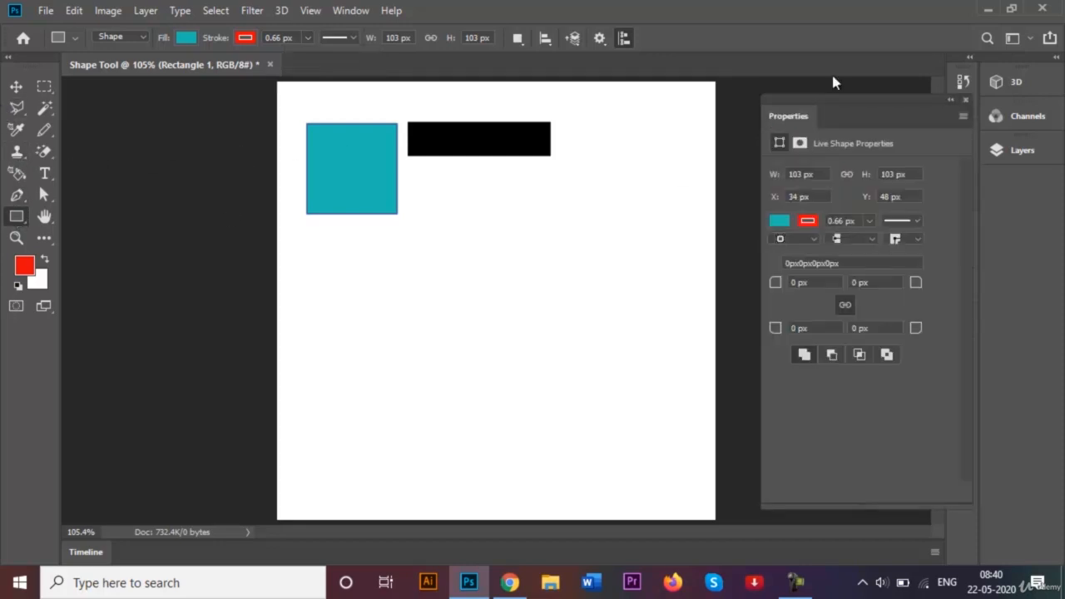
click(964, 99)
- Draw a rounded rectangle of about 81 by 70 px with a 10 px radius below the black rectangle
right_click(17, 216)
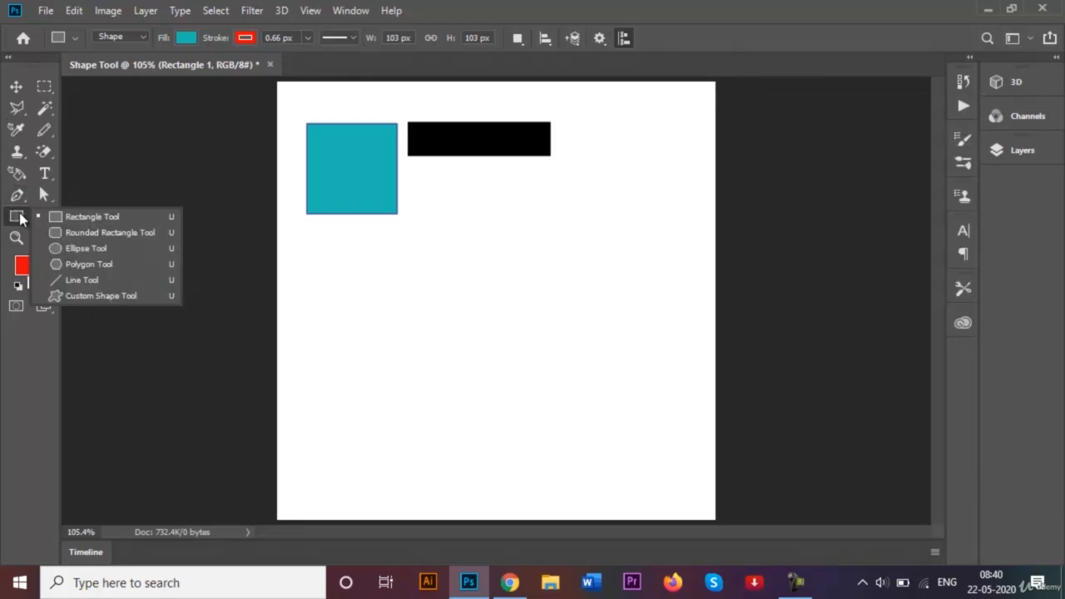
click(104, 233)
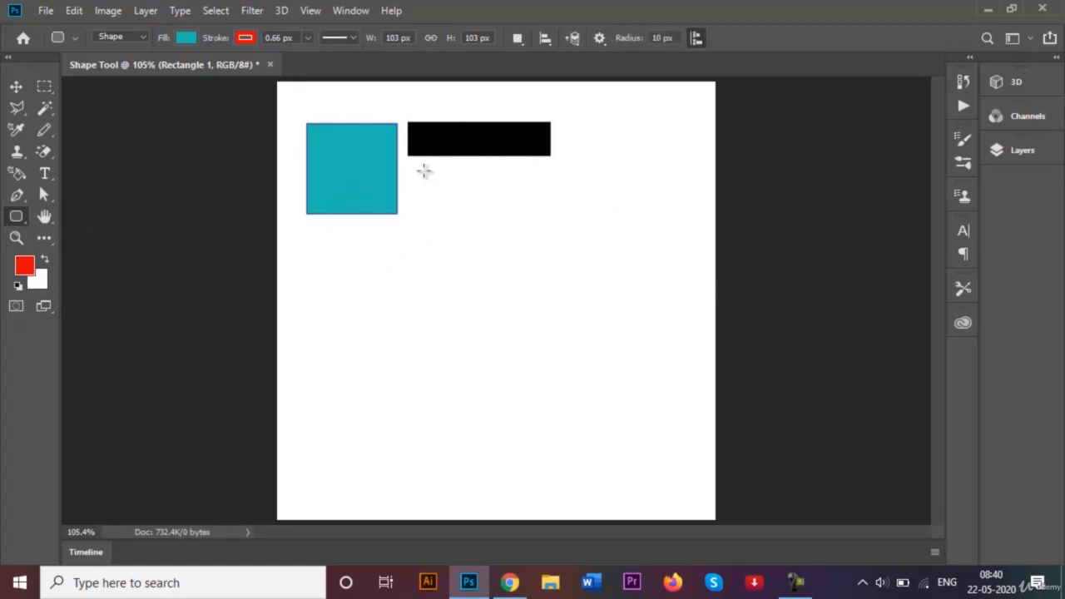
drag(429, 194, 499, 255)
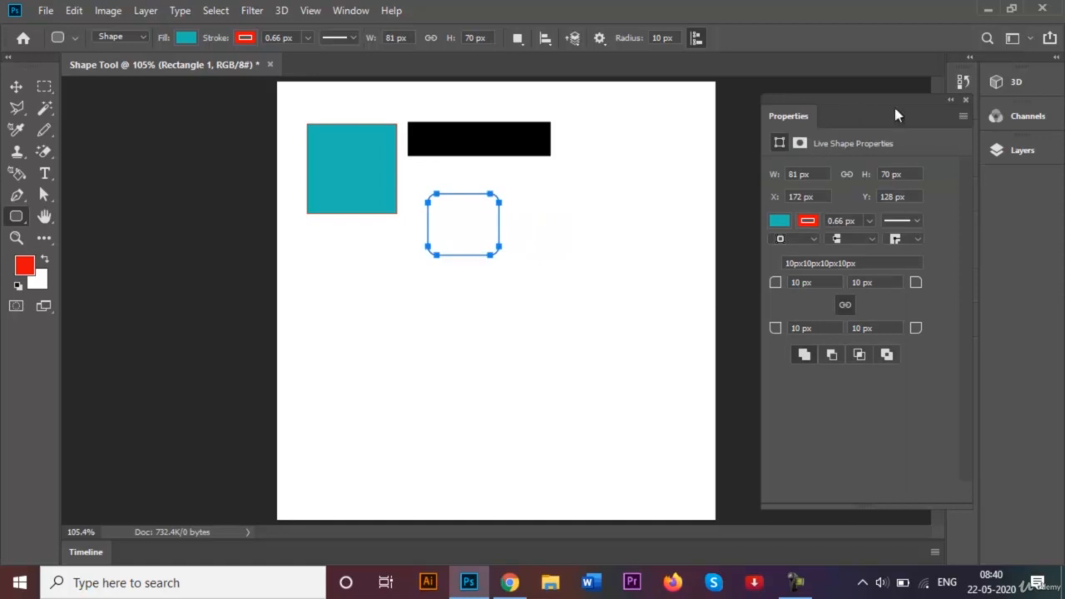
click(951, 100)
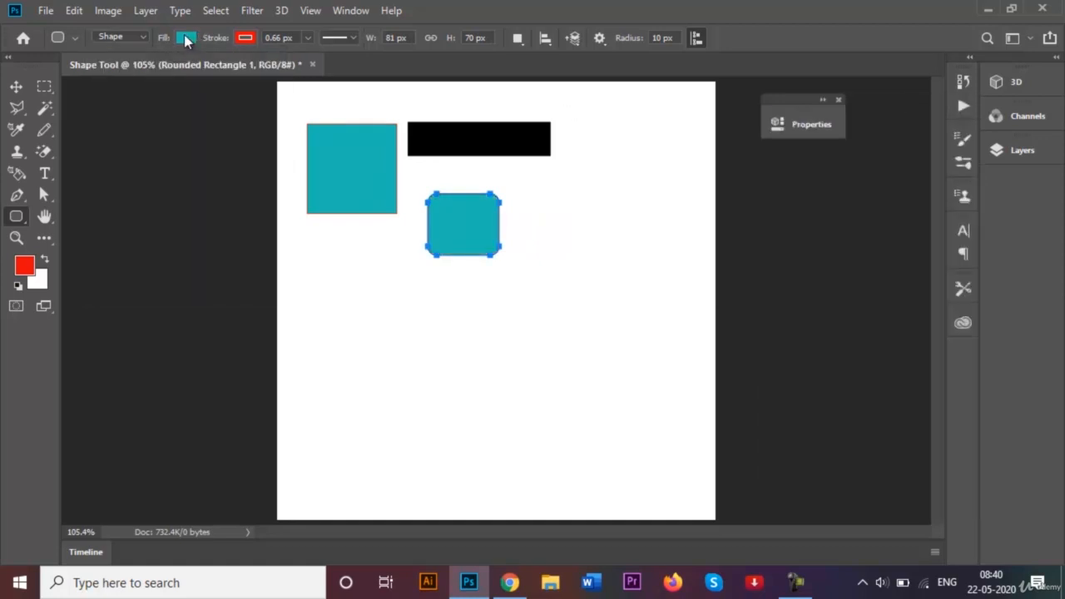
- Set the rounded rectangle's fill to light purple and remove its stroke
click(187, 37)
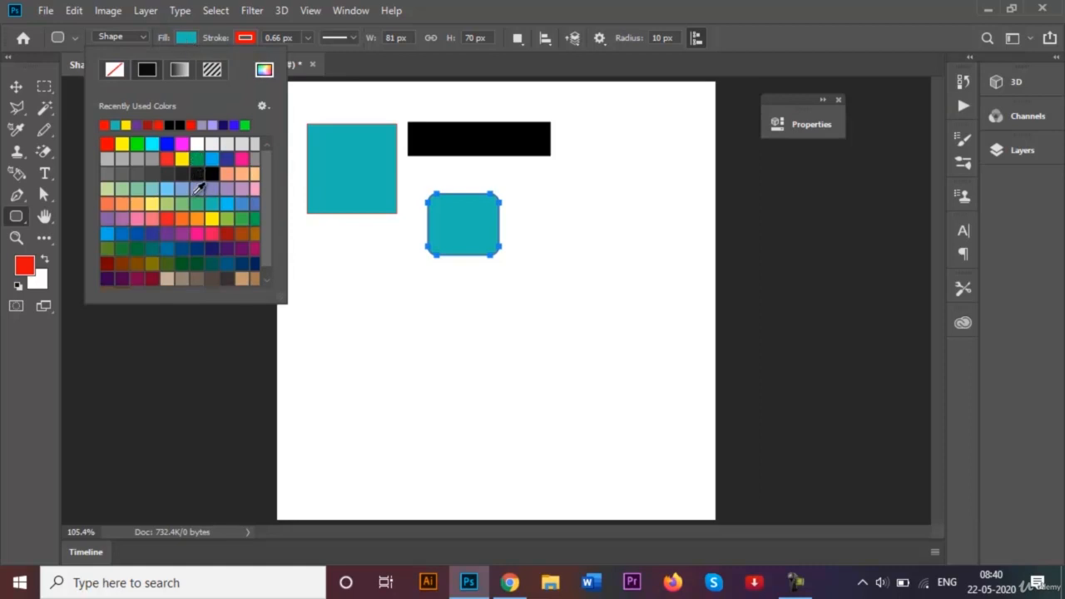
click(241, 188)
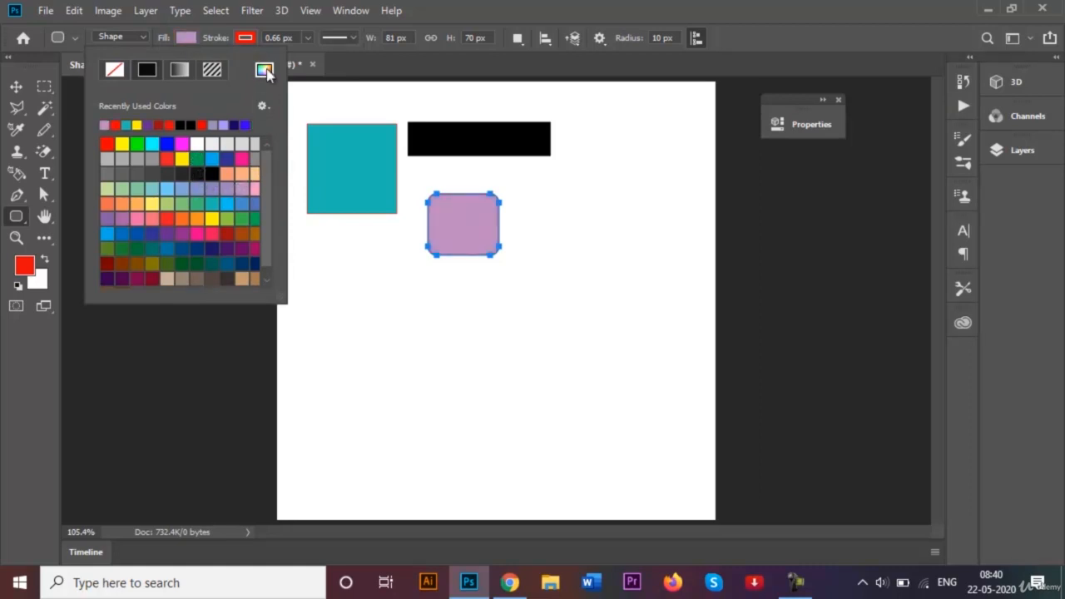
click(188, 38)
click(247, 38)
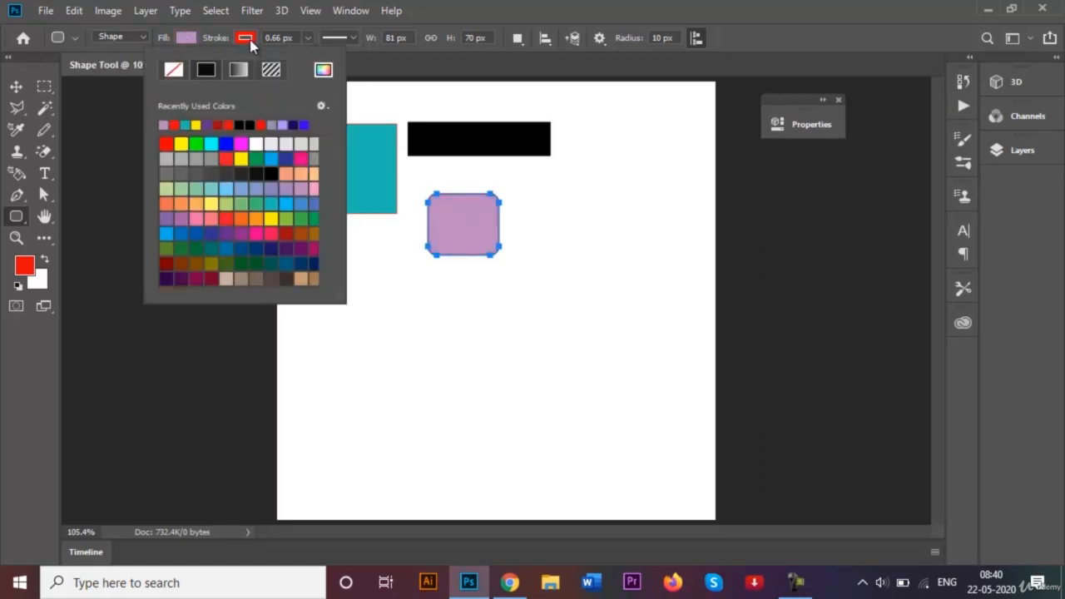
click(173, 69)
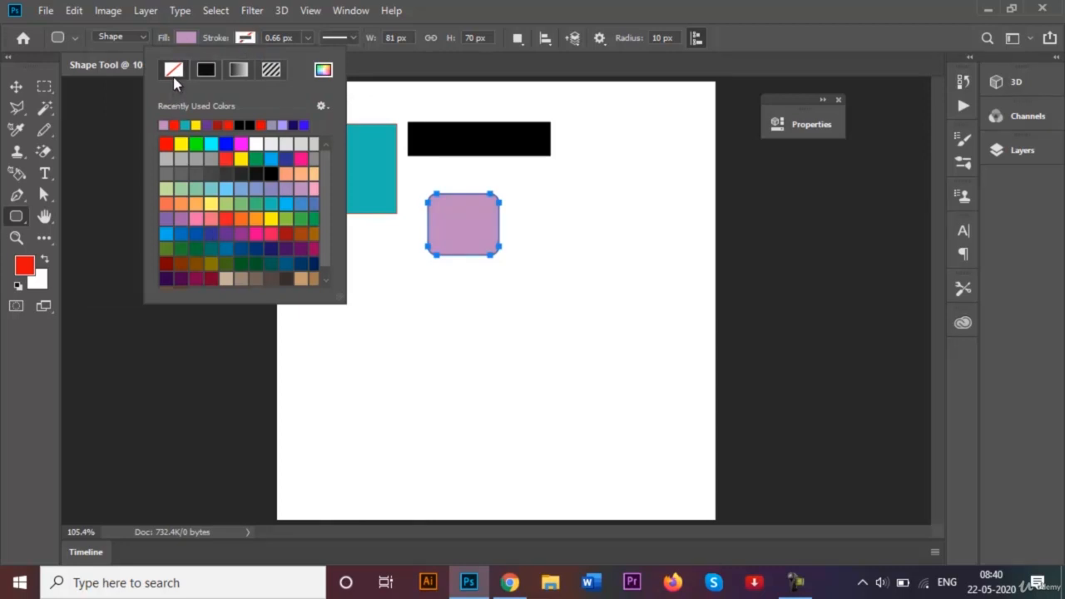
click(238, 49)
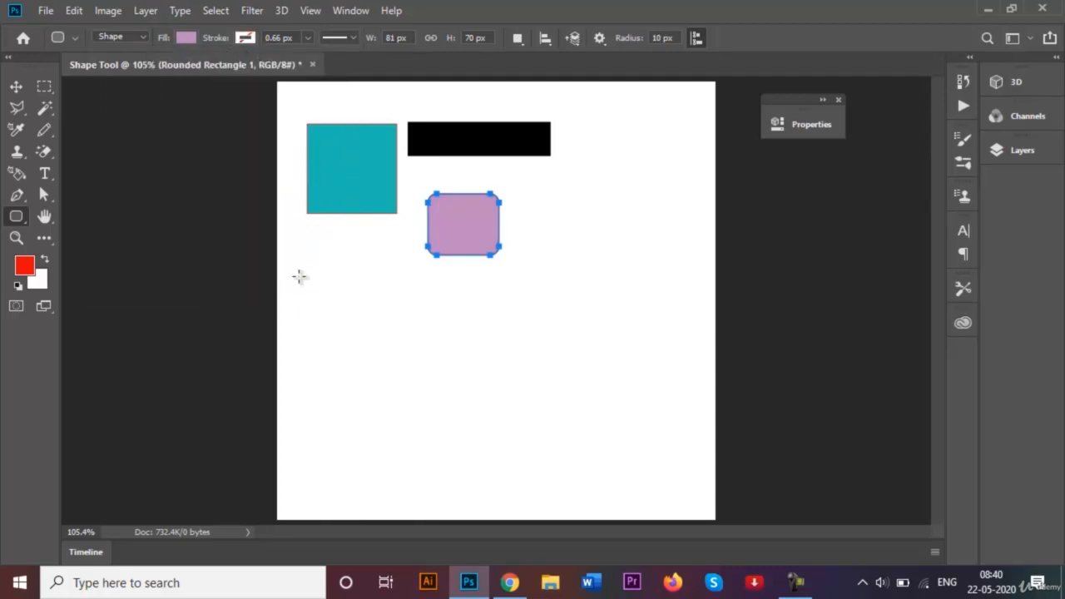
- Draw a wide rounded rectangle of about 188 by 45 px, filled light purple, below the teal square
mouse_move(307, 268)
mouse_down()
mouse_move(327, 286)
mouse_move(320, 280)
mouse_up()
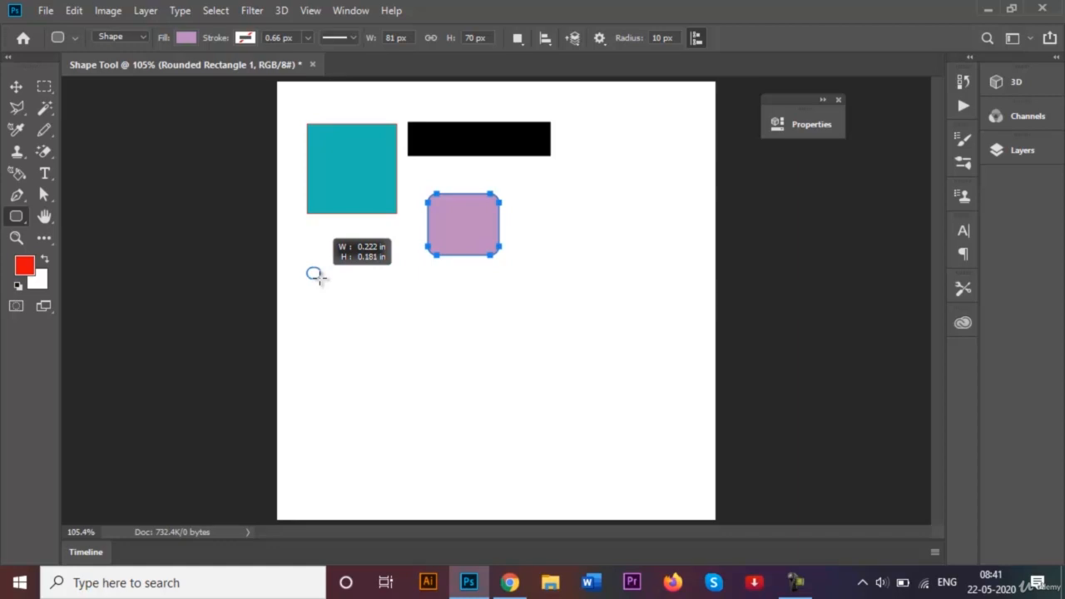
drag(319, 280, 471, 307)
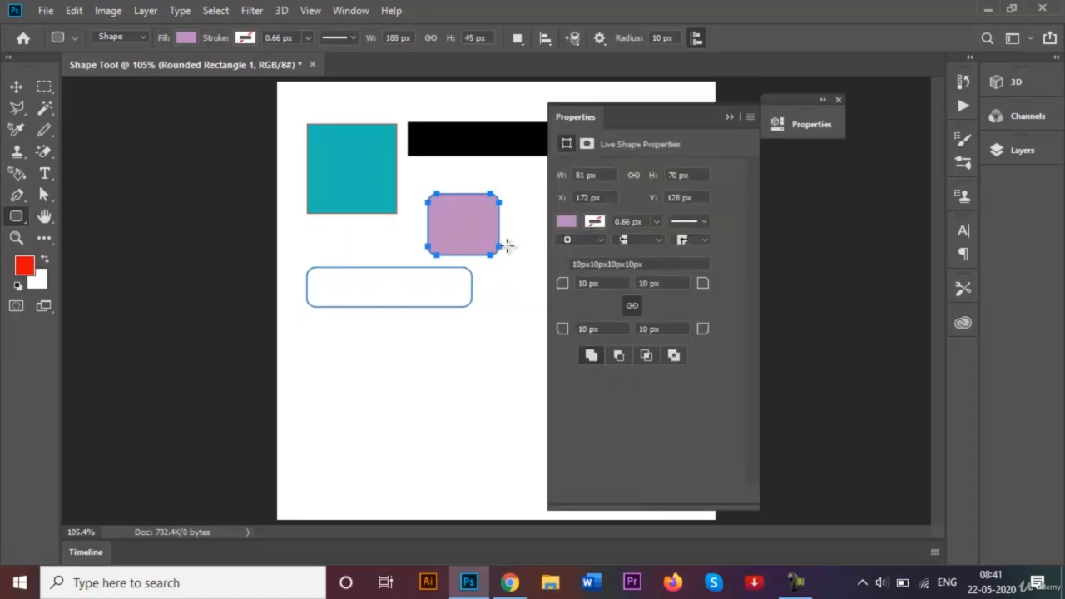
click(729, 118)
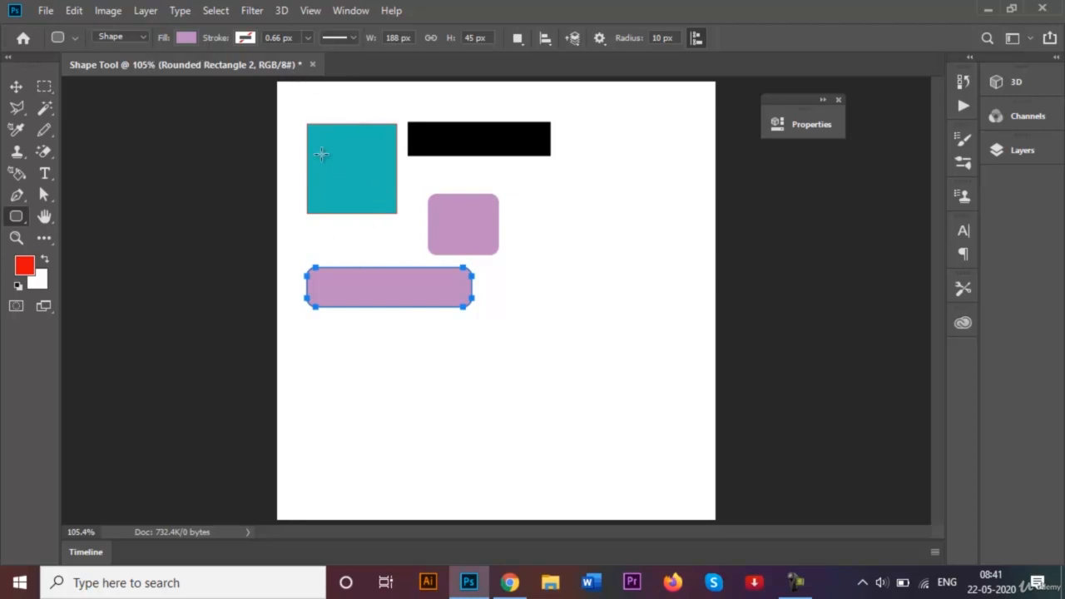
click(24, 268)
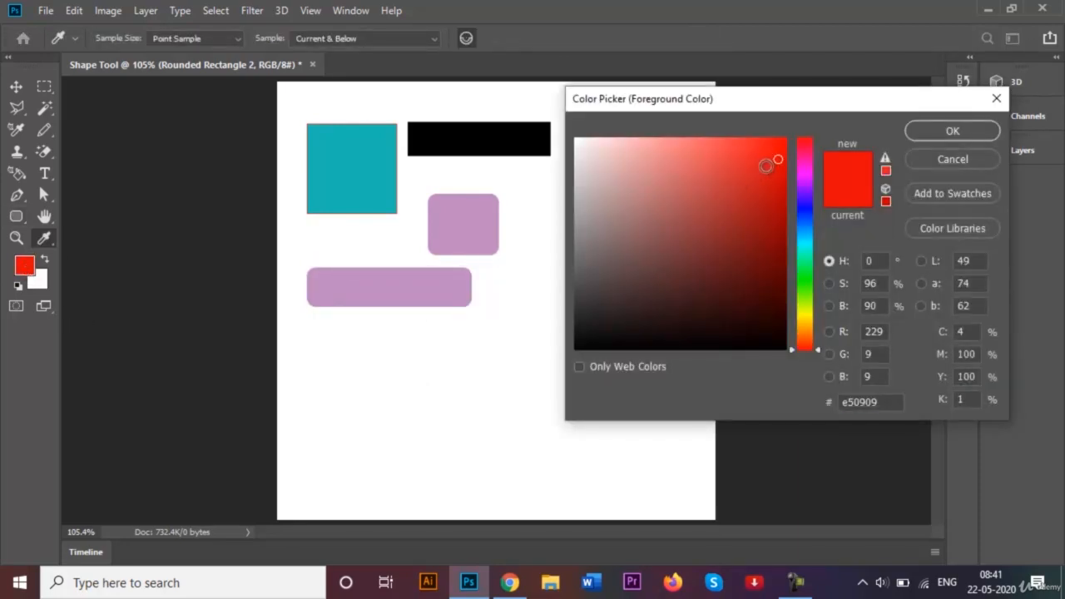
drag(770, 161, 717, 166)
click(914, 161)
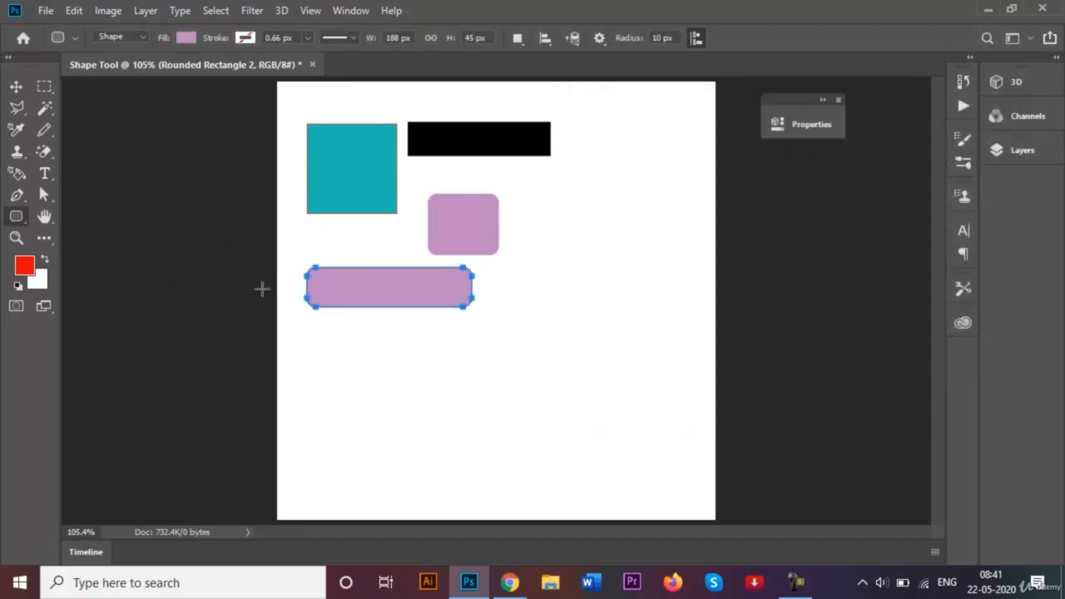
click(24, 265)
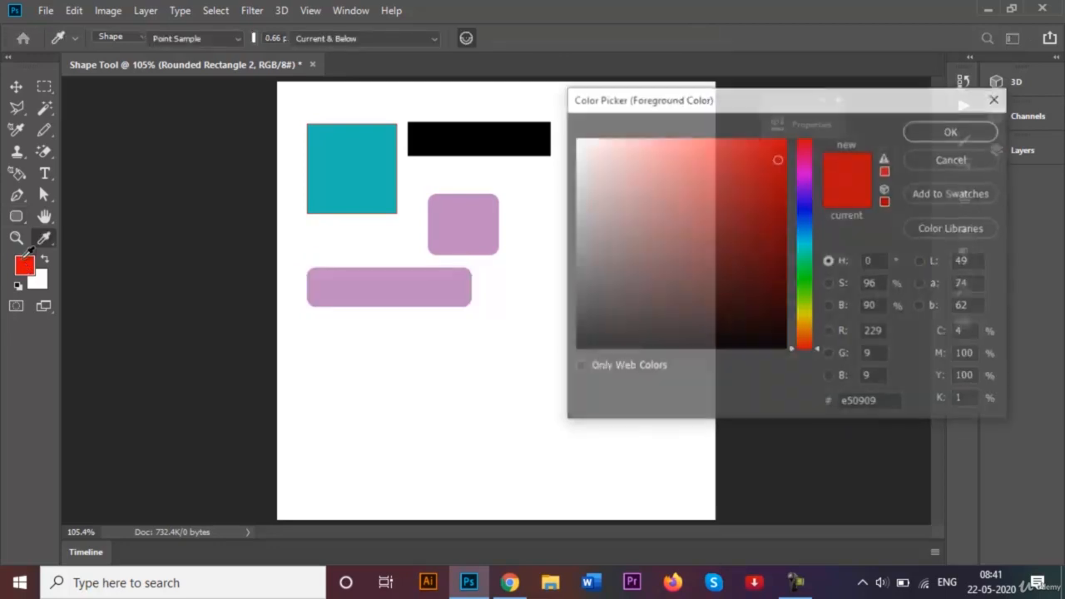
click(931, 159)
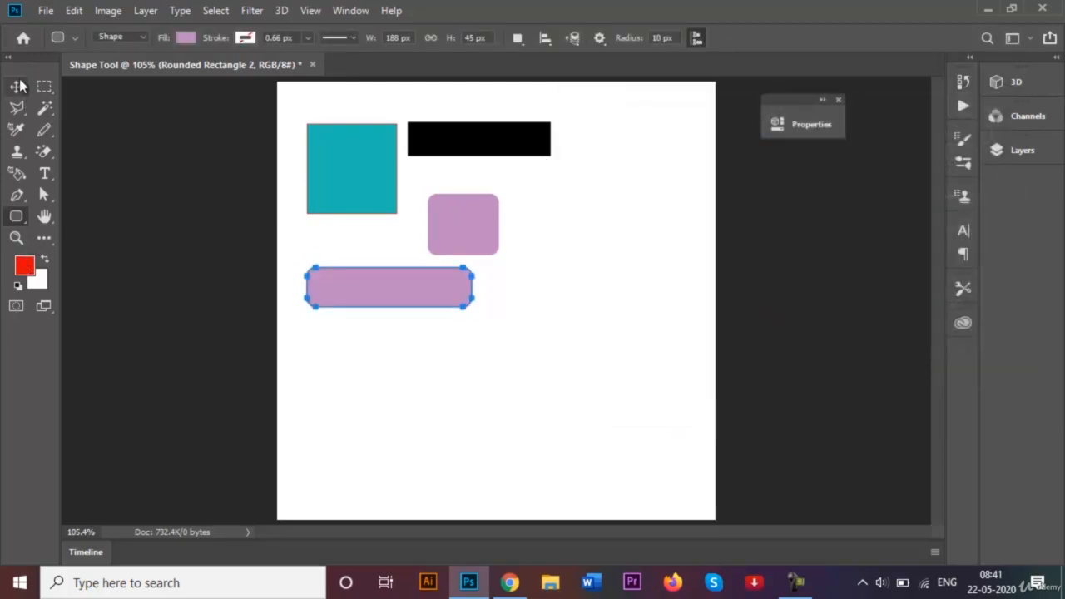
key(v)
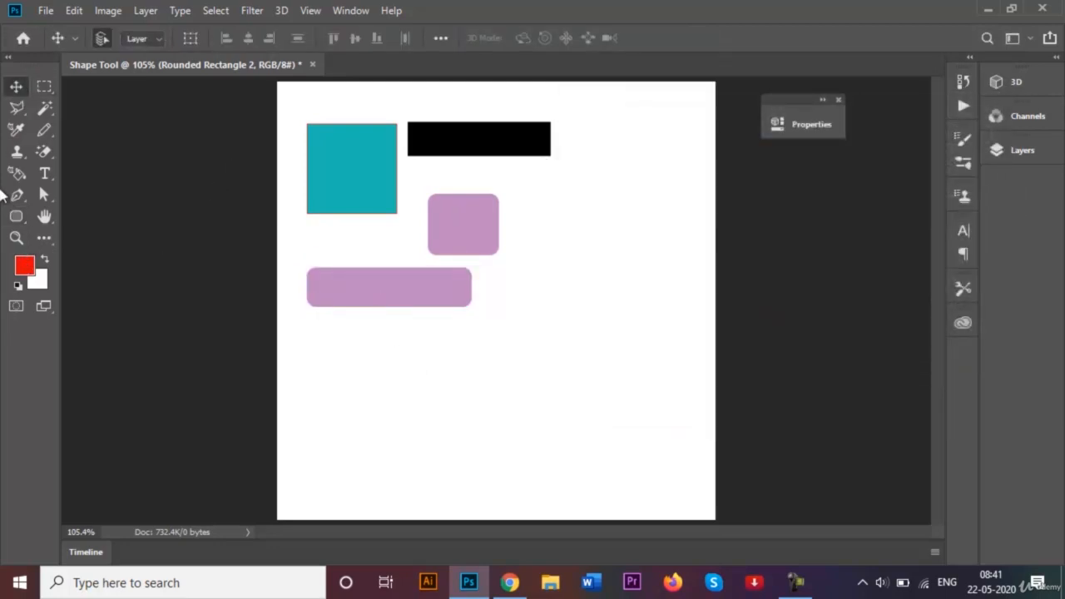
click(16, 218)
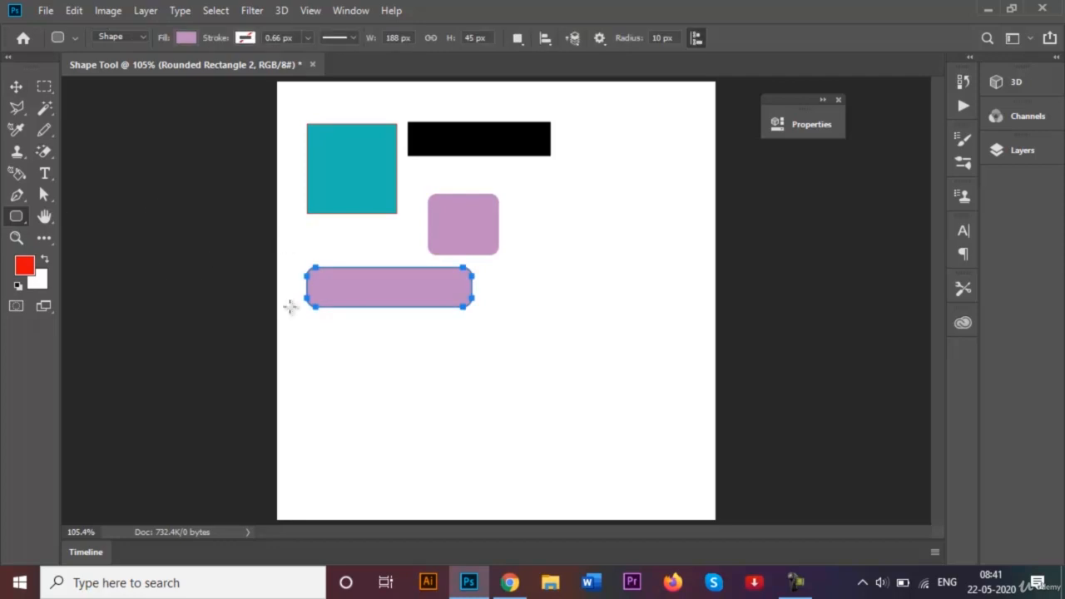
click(25, 264)
click(777, 160)
drag(777, 160, 714, 273)
click(945, 160)
- Try blue, dark red and dark green fills on the wide rounded rectangle, settling on dark navy blue
click(187, 38)
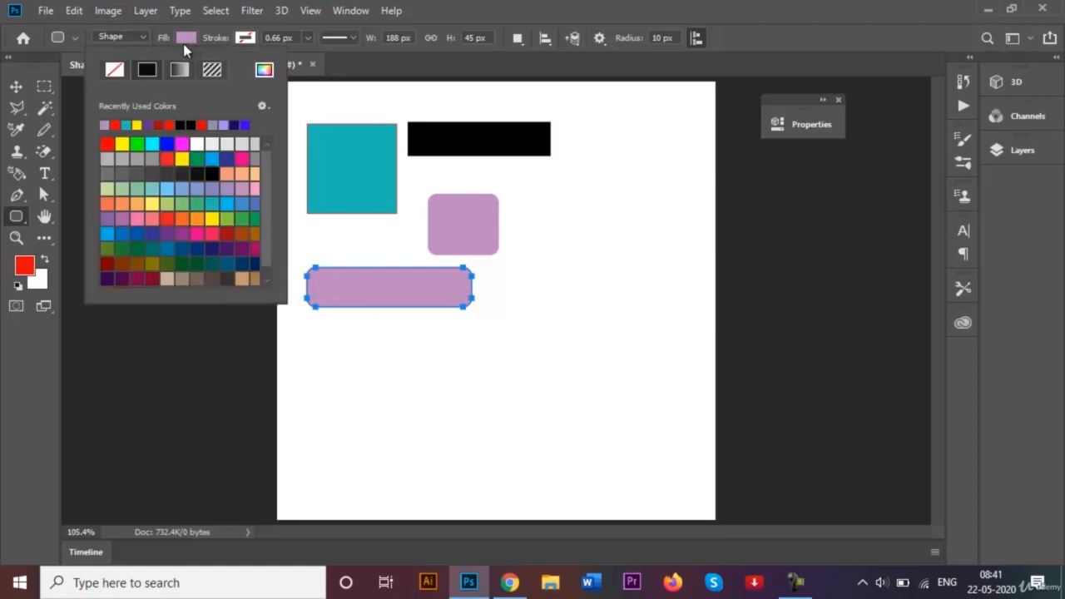
click(227, 158)
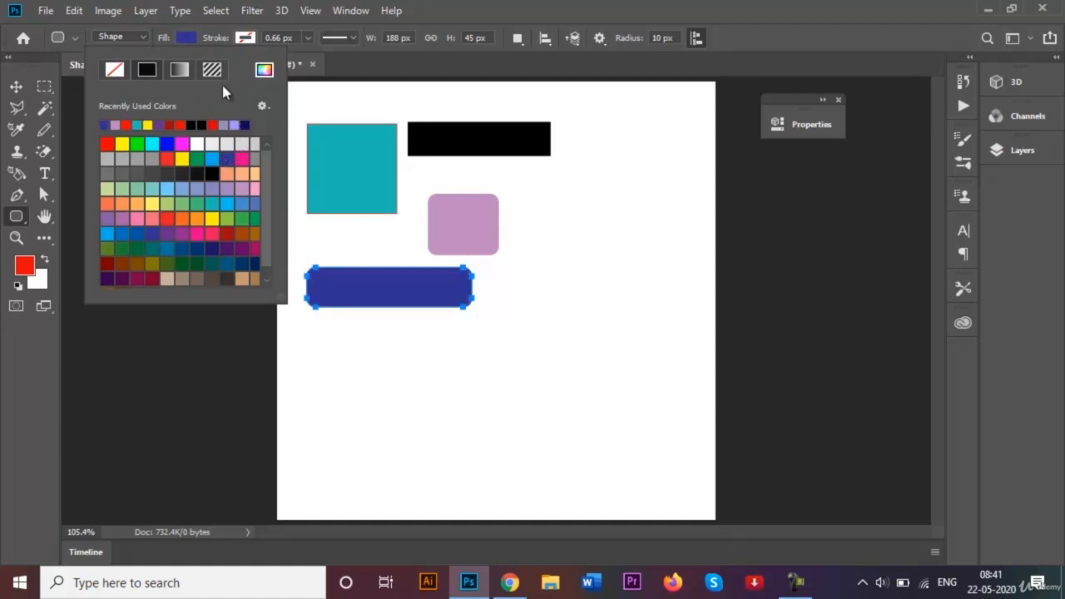
click(105, 263)
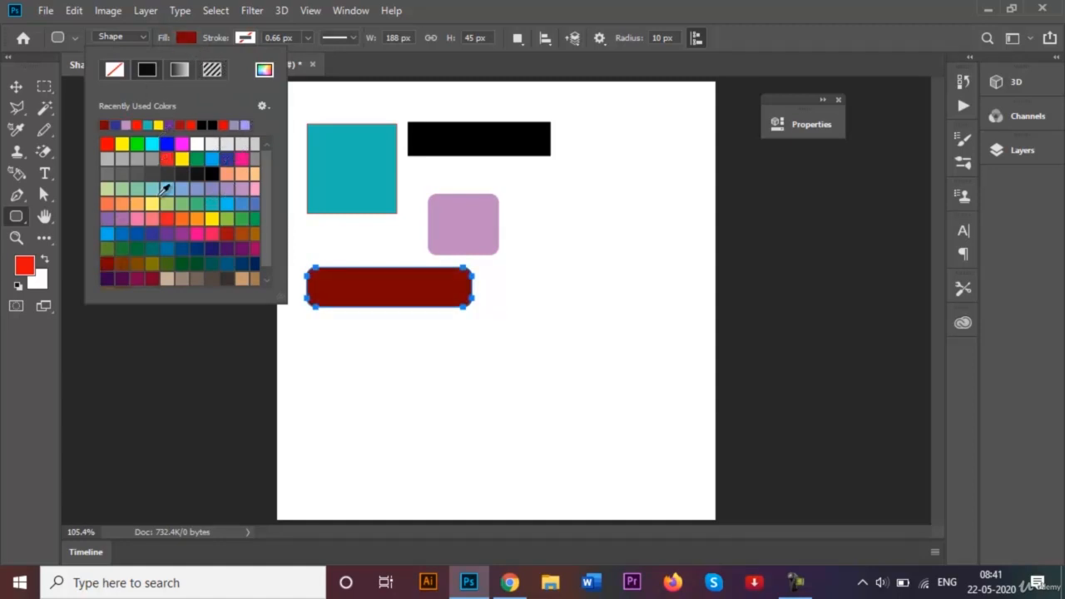
scroll(264, 220, down, 1)
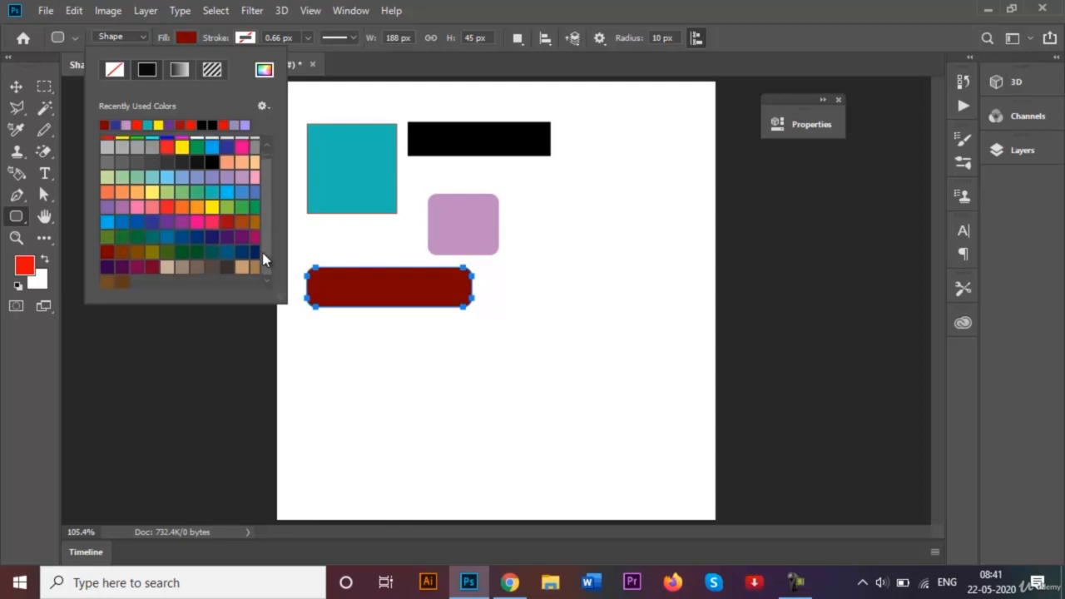
click(125, 266)
click(189, 250)
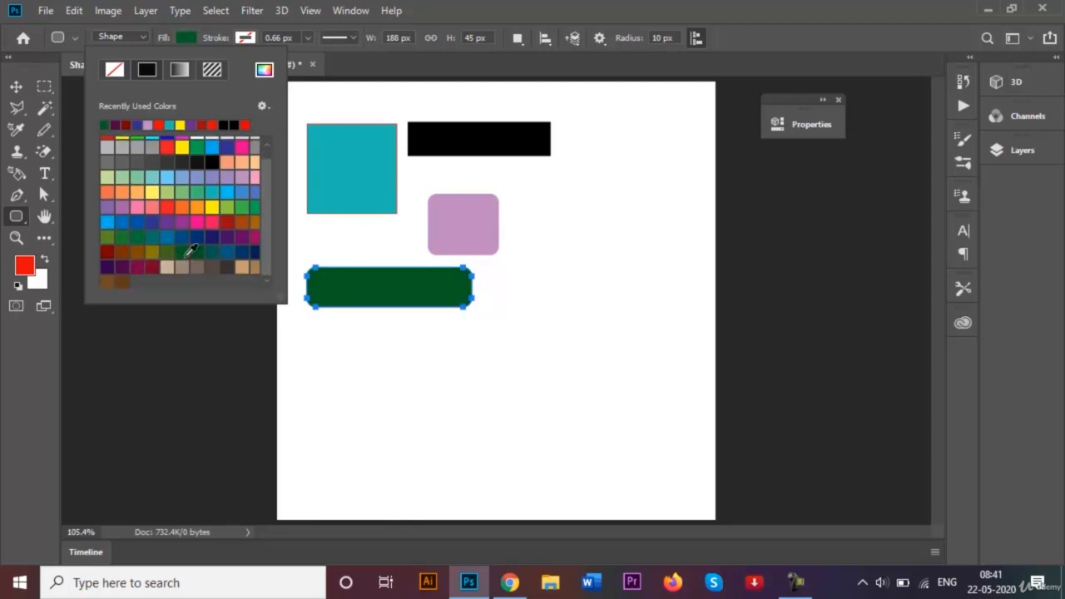
click(219, 241)
click(202, 39)
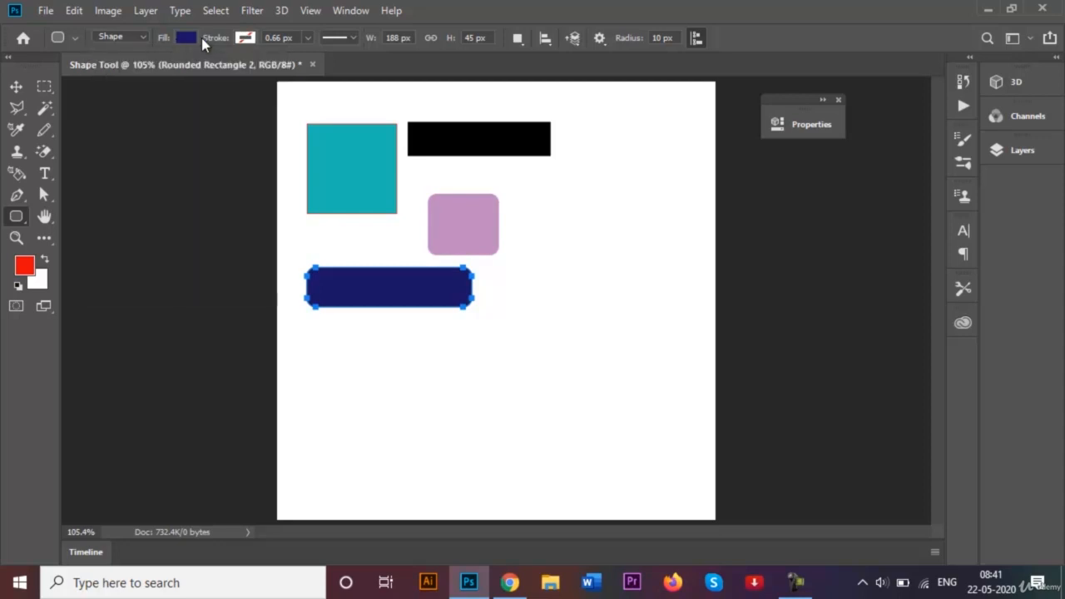
- Draw a nearly circular ellipse of about 91 by 87 px to the right of the black rectangle
right_click(17, 217)
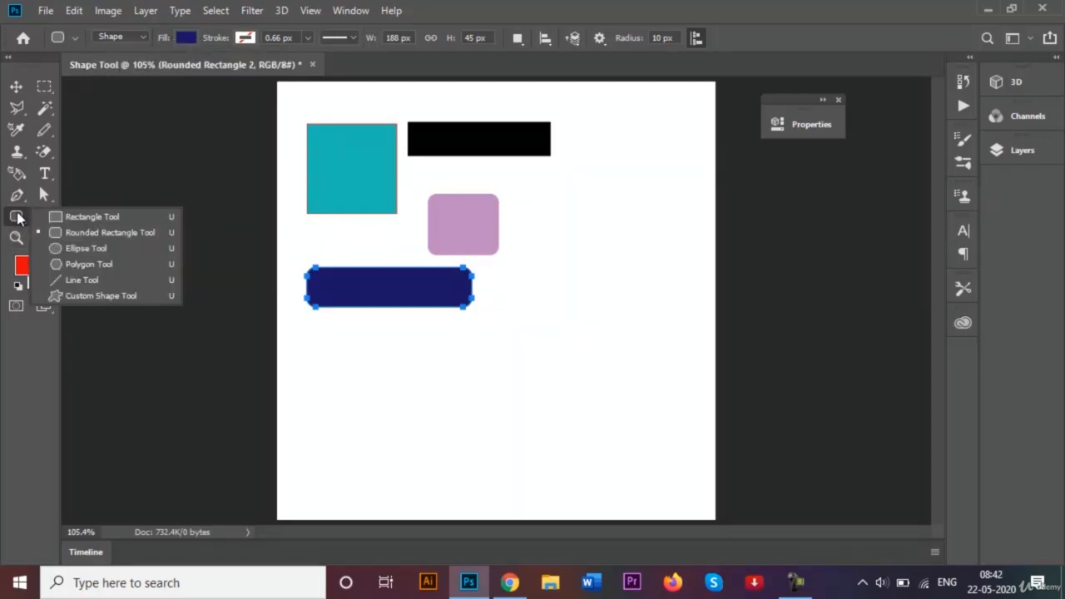
click(69, 253)
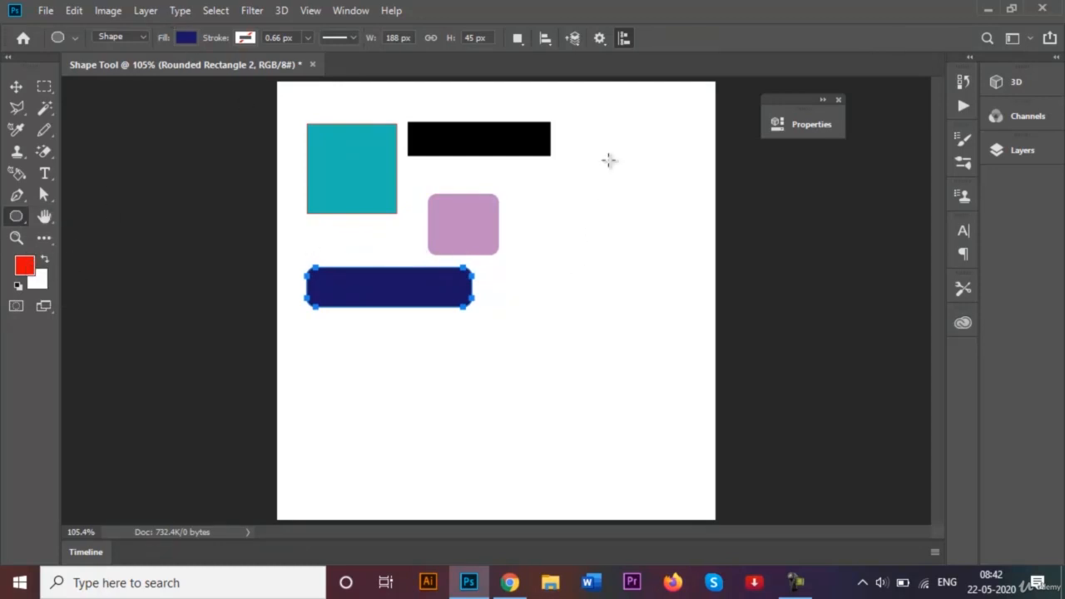
drag(603, 151, 682, 227)
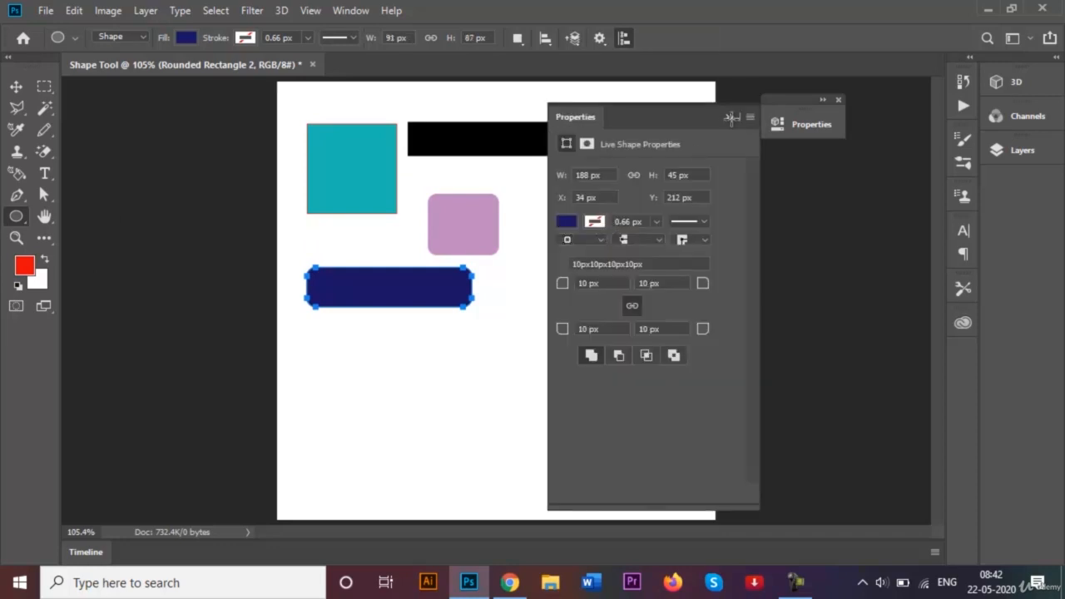
click(731, 116)
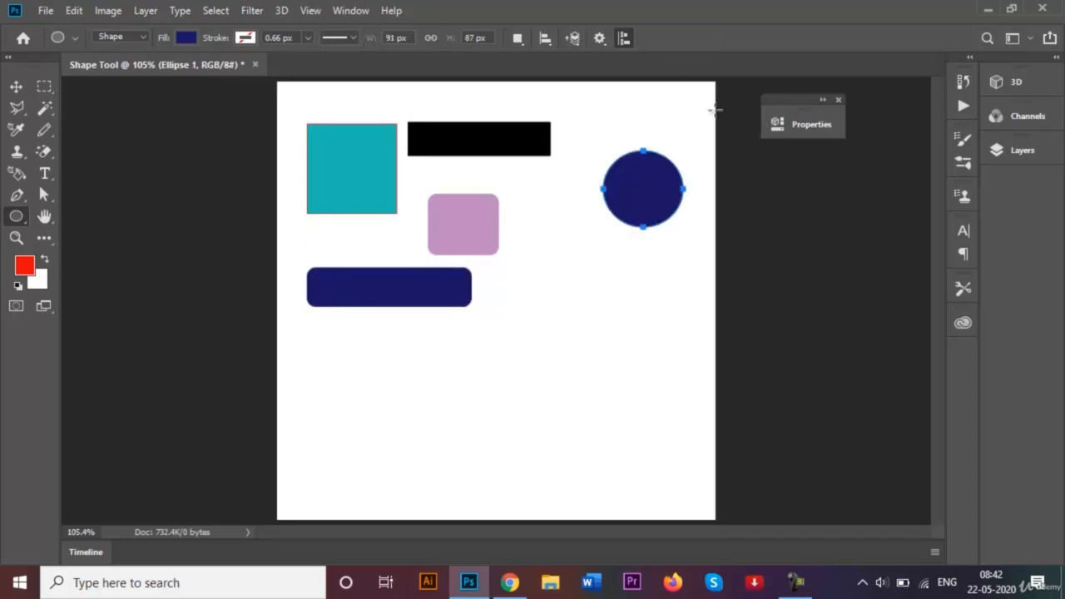
- Draw a flat, wide ellipse of about 176 by 47 px just below the navy circle
click(715, 109)
click(570, 226)
drag(525, 231, 689, 272)
click(730, 117)
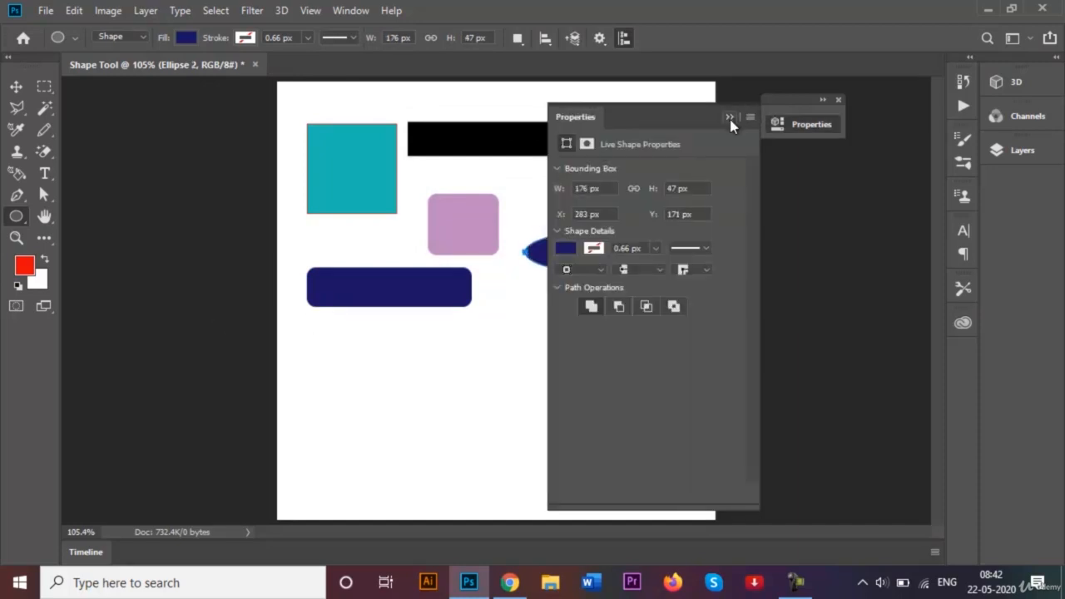
- Set the foreground colour to the yellow-green d9f01a
click(19, 215)
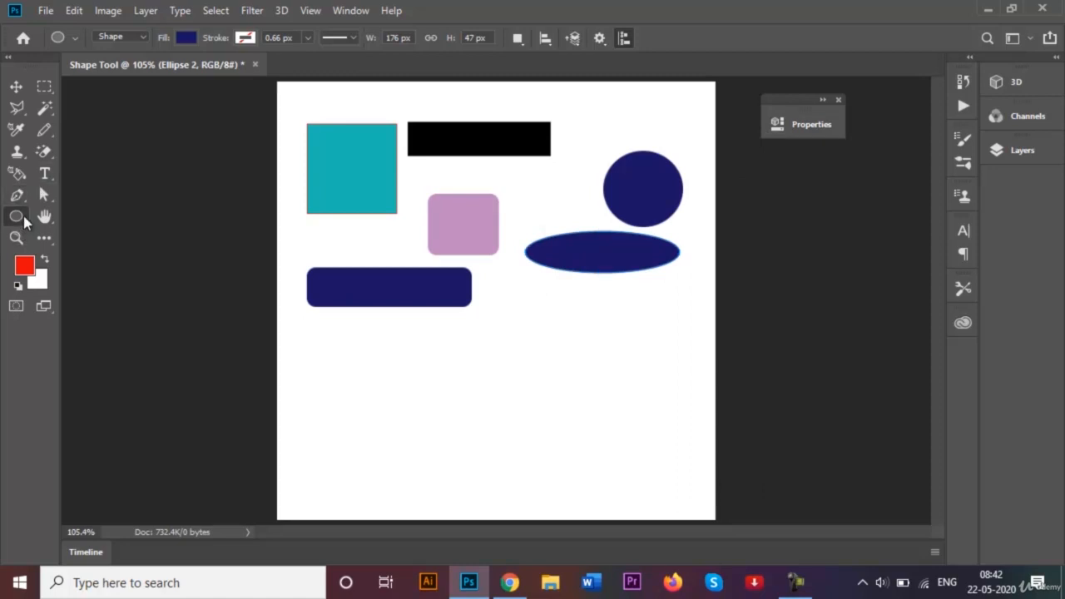
click(30, 265)
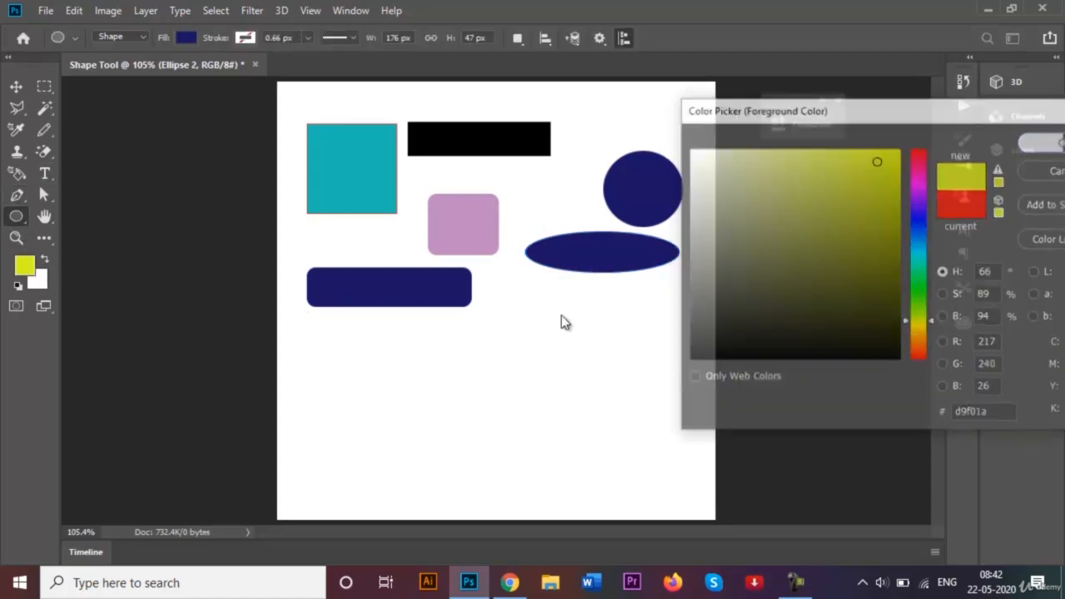
- Draw an ellipse of about 101 by 85 px below the flat ellipse and set its fill to yellow
drag(500, 317, 587, 390)
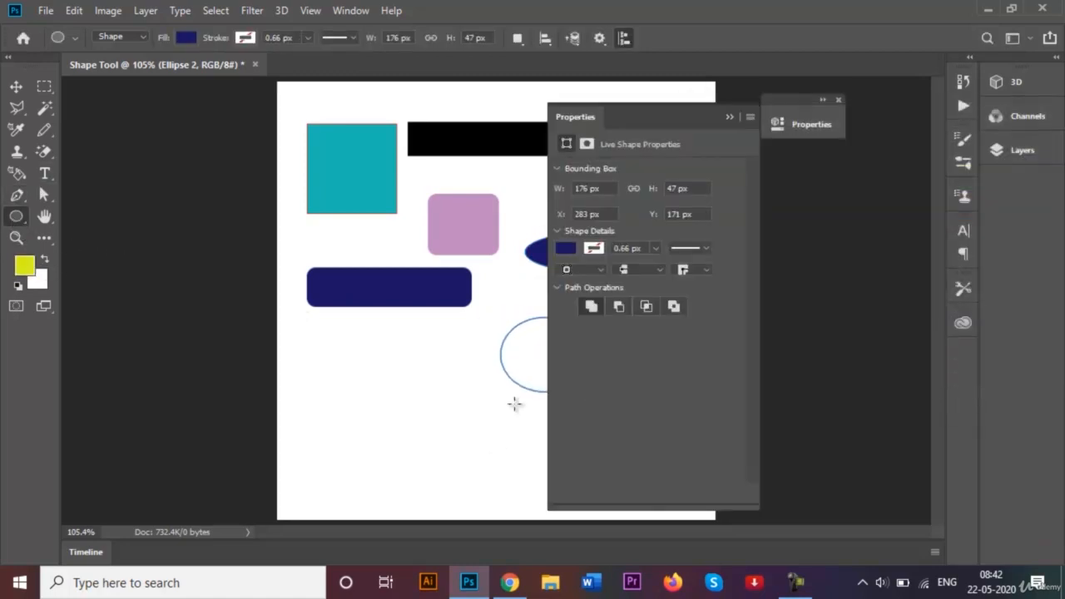
click(734, 119)
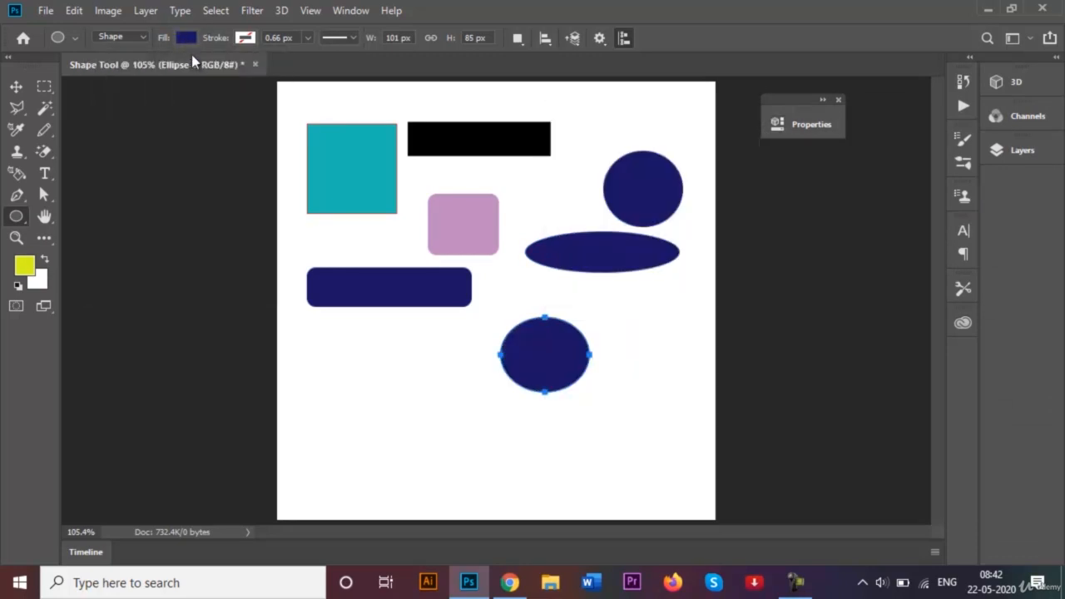
click(193, 37)
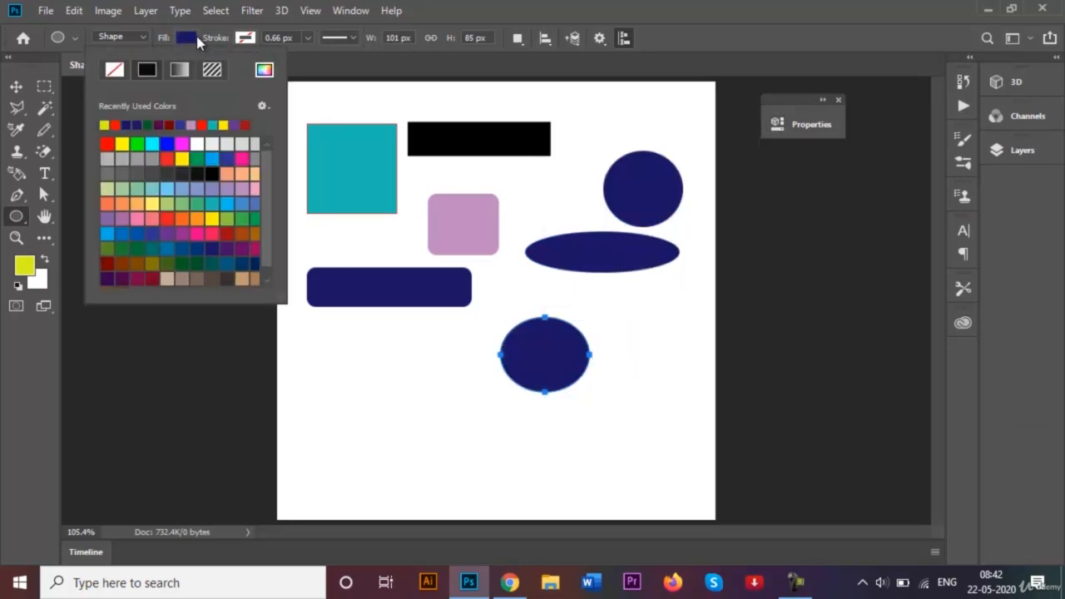
click(180, 158)
click(323, 319)
click(338, 352)
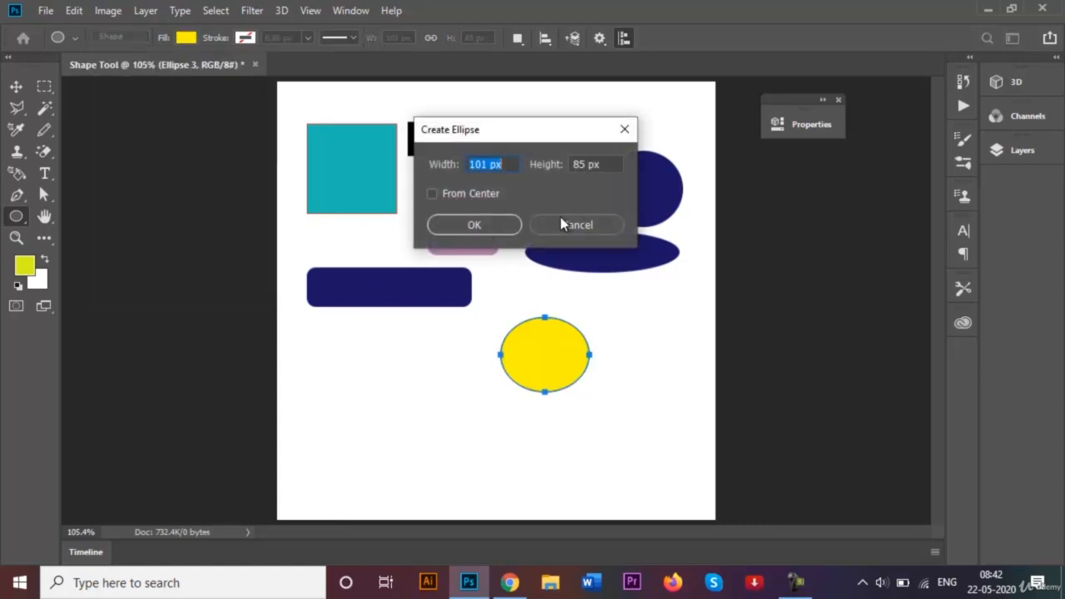
click(562, 223)
click(355, 373)
click(574, 222)
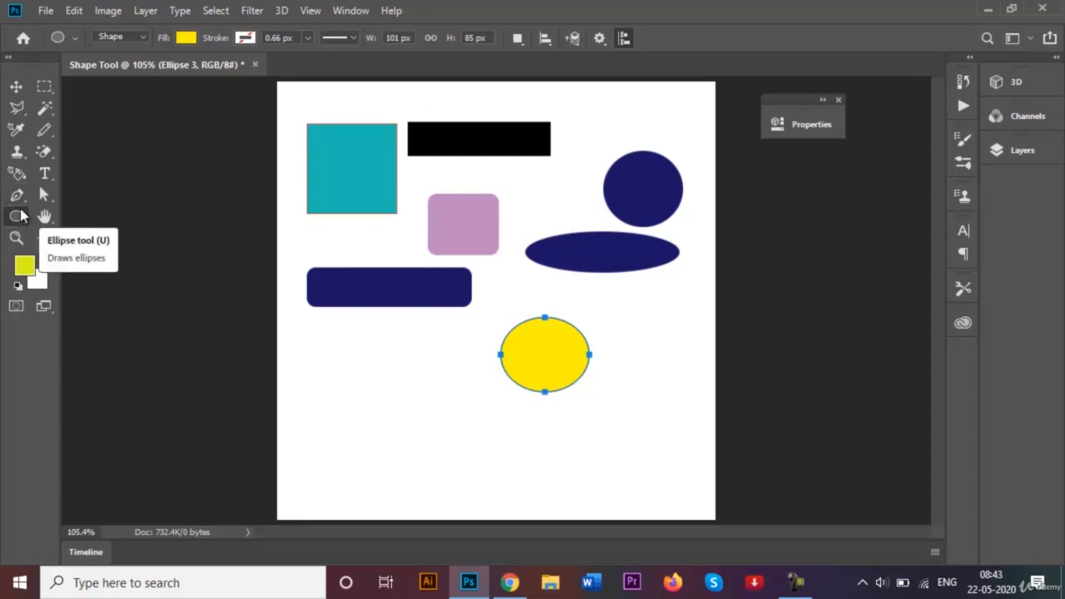
- Create a 101 by 85 px ellipse by exact size, placed from its center, below the navy rounded rectangle
click(372, 394)
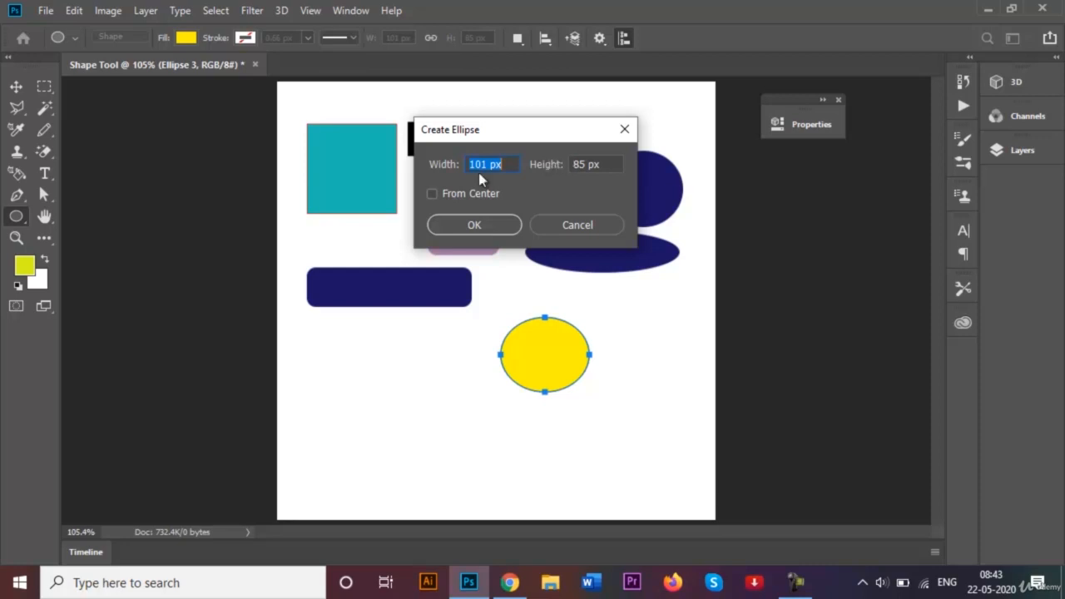
click(433, 194)
click(493, 220)
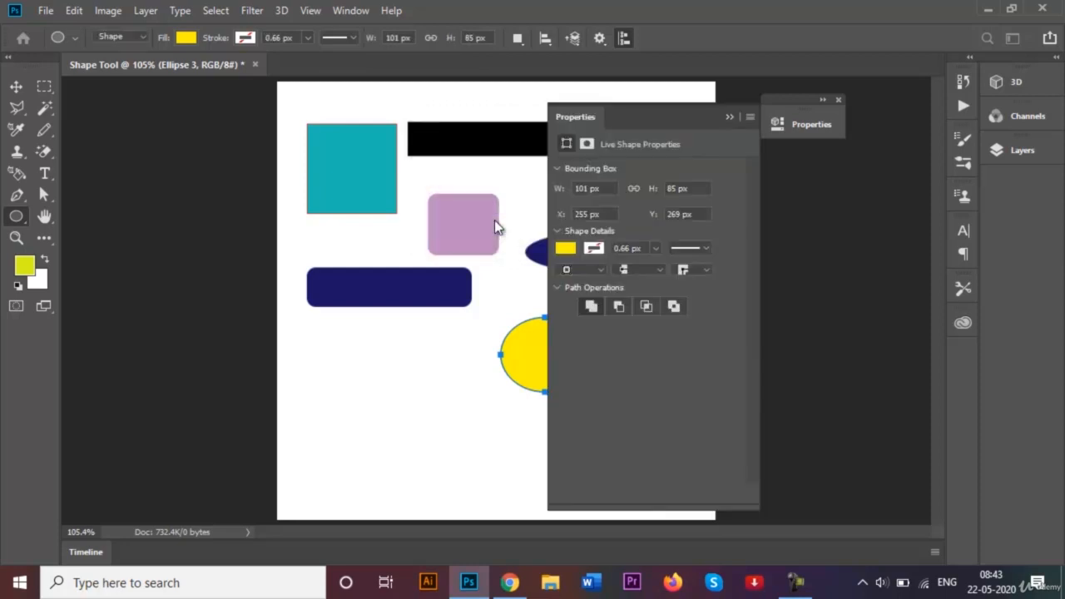
click(728, 116)
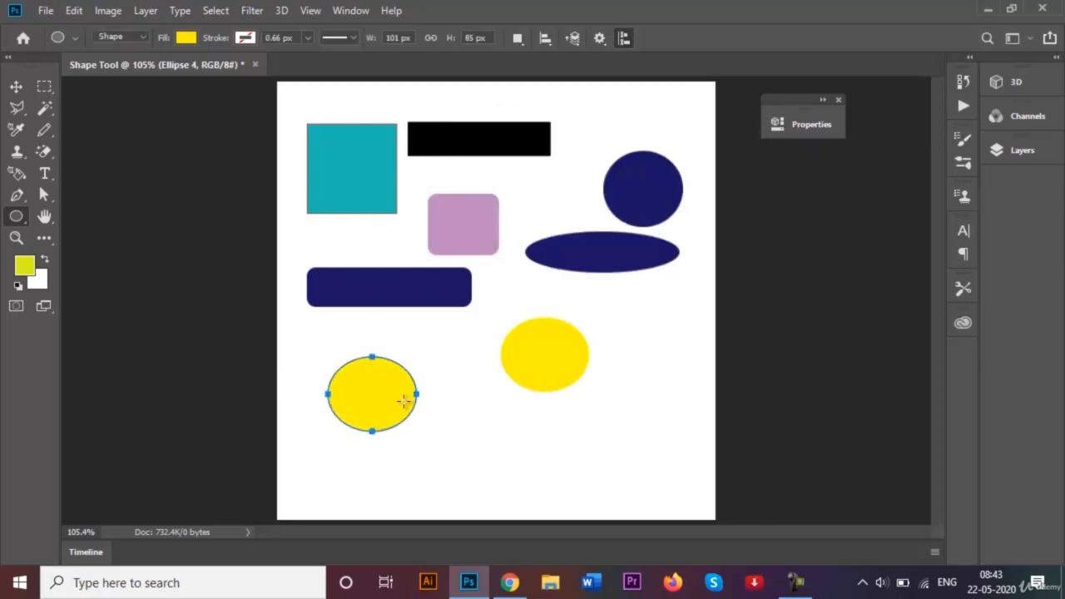
- Create a 100 by 100 px circle by exact size near the canvas's lower edge, with From Center turned off
click(516, 441)
click(434, 195)
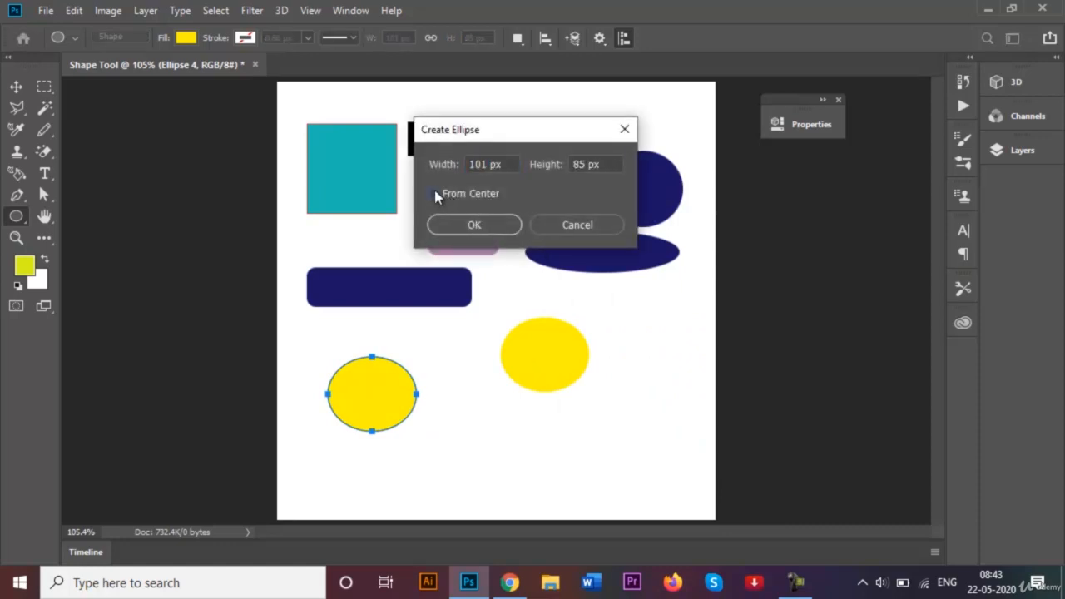
drag(502, 163, 424, 171)
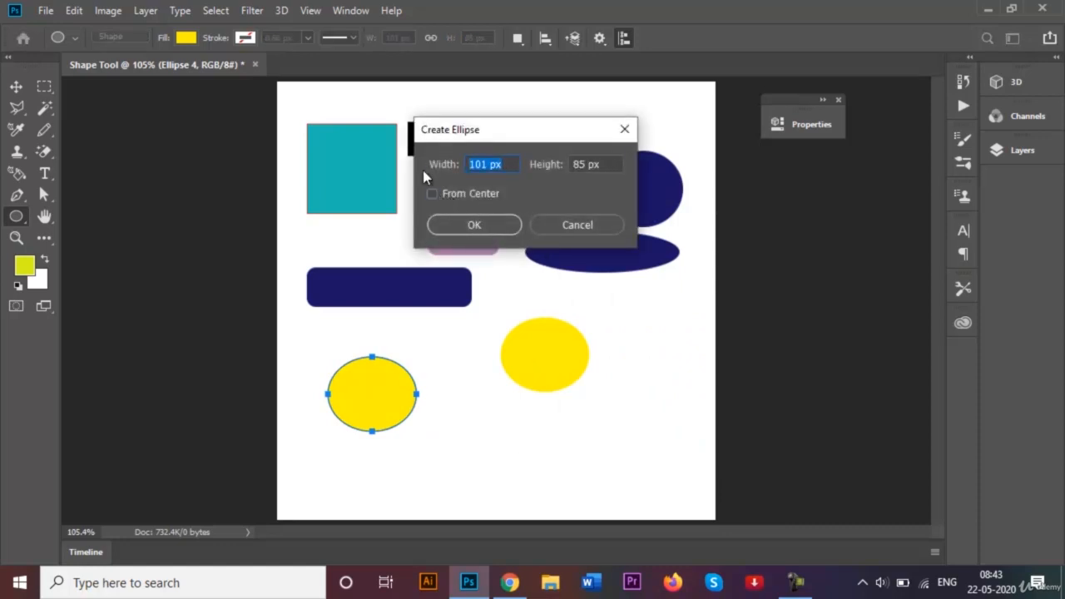
key(BackSpace)
text(100)
drag(587, 160, 571, 164)
key(BackSpace)
text(10)
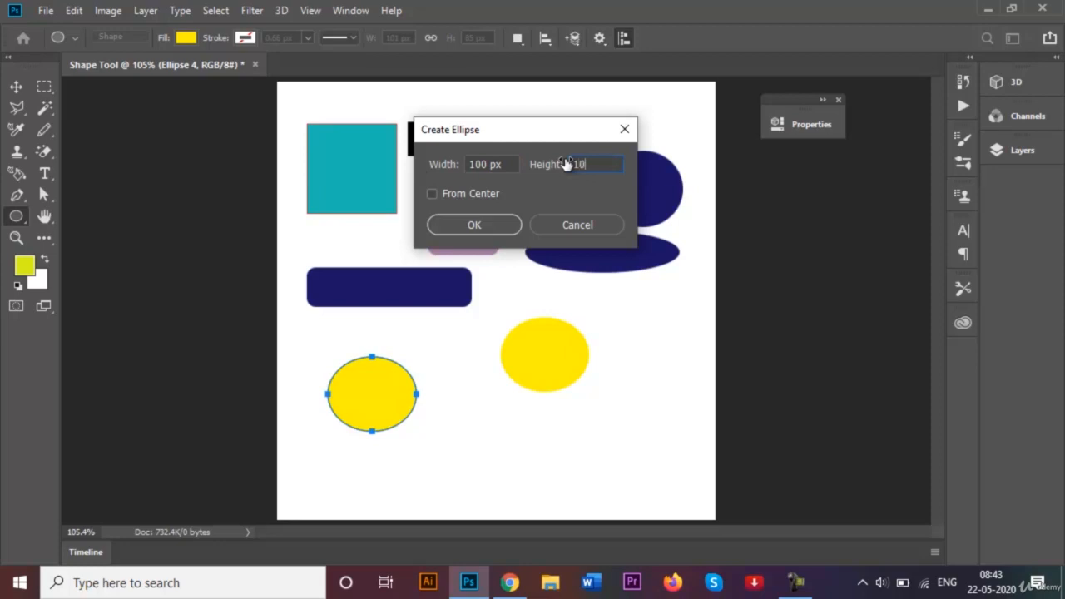
text(0)
click(492, 225)
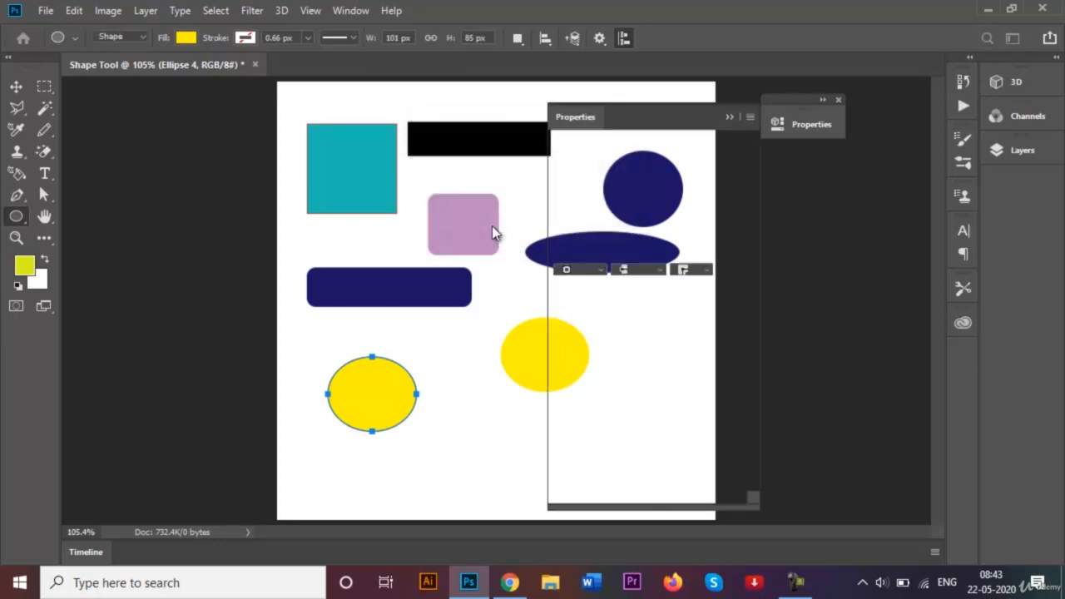
click(736, 116)
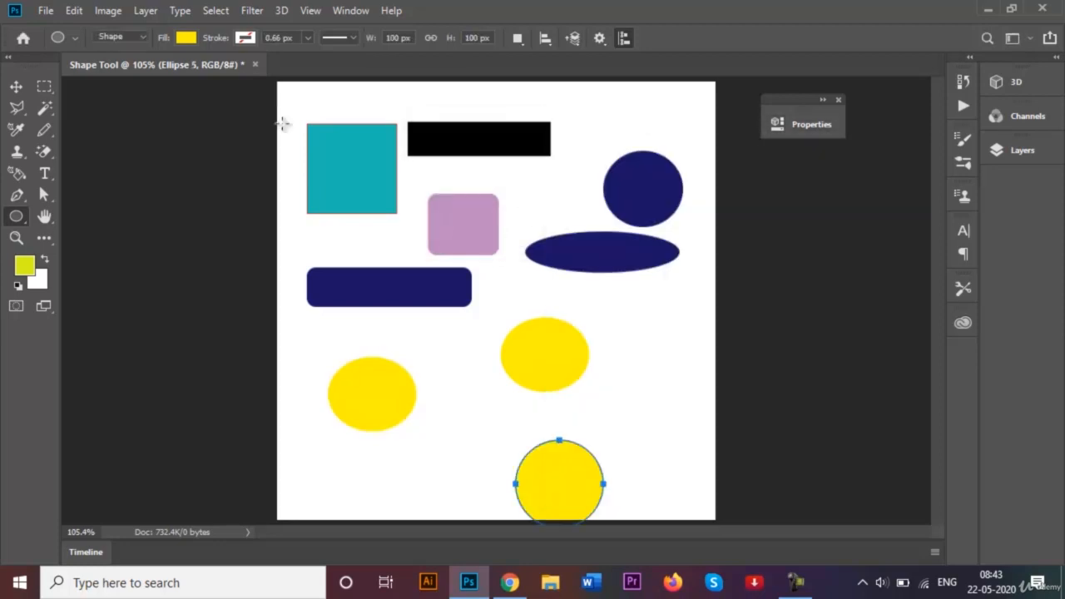
- Move the new yellow circle up and to the left, in between the two yellow ellipses
click(16, 86)
drag(553, 503, 476, 443)
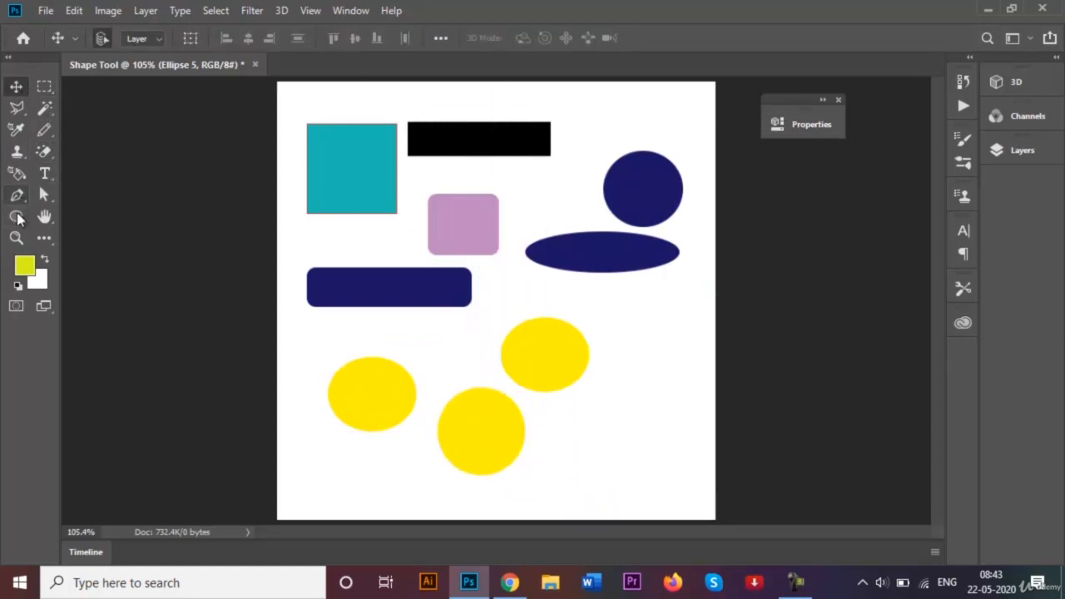
- Draw a five-sided polygon of about 74 by 70 px below the flat navy ellipse with the Polygon tool
click(16, 216)
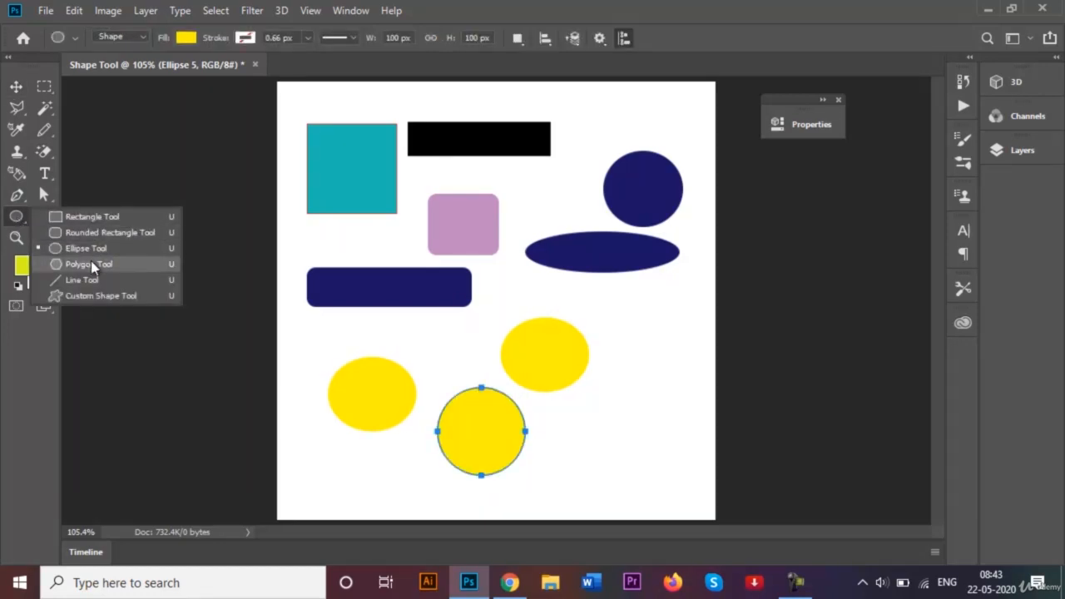
click(94, 264)
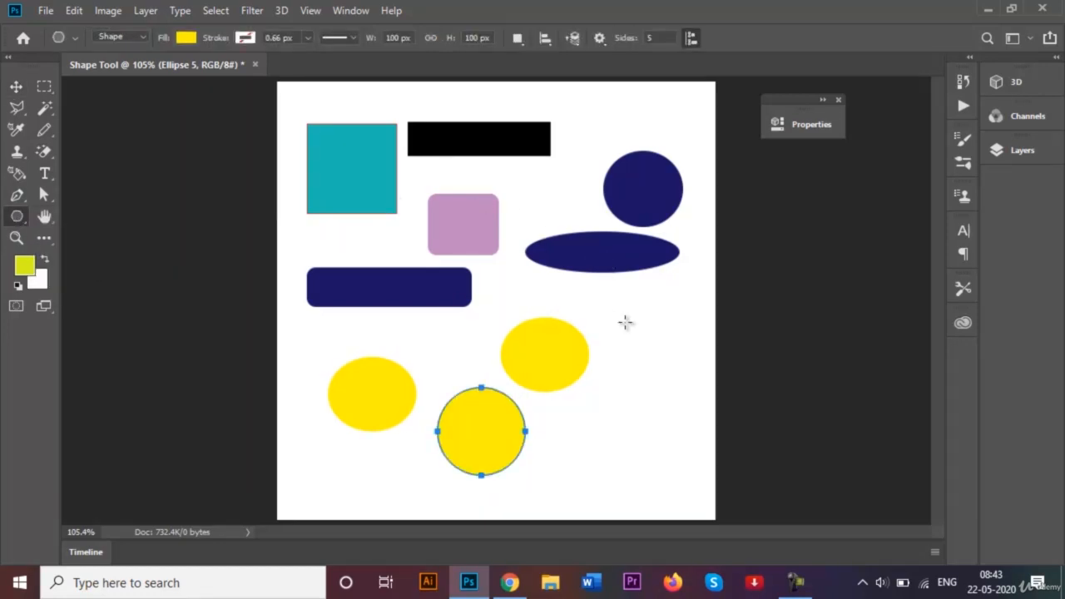
drag(624, 324, 647, 350)
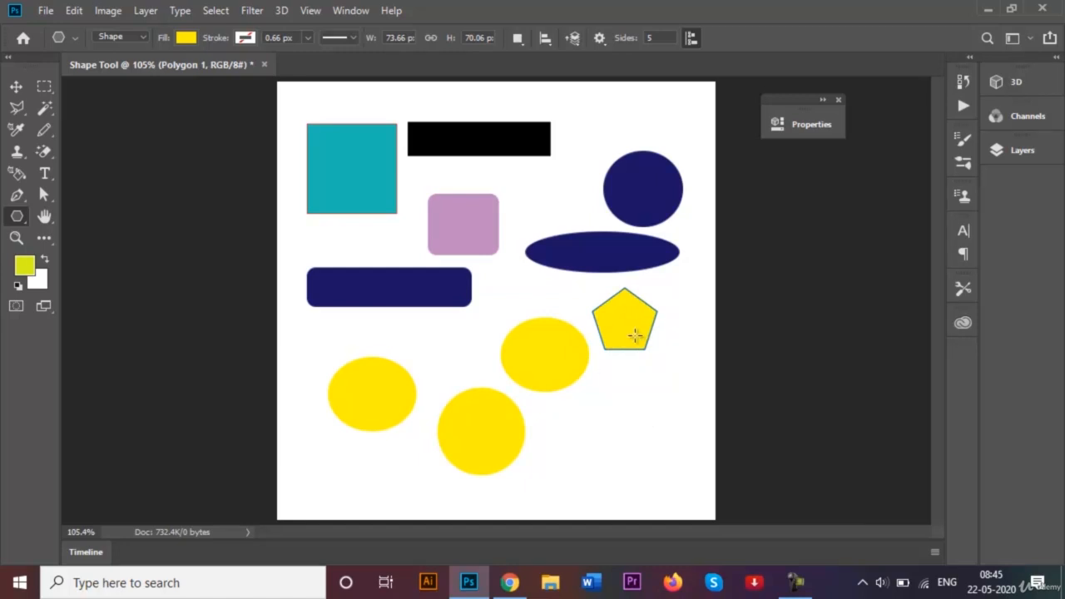
- Choose the 5 Point White Star preset and set the pentagon's fill to magenta
click(76, 37)
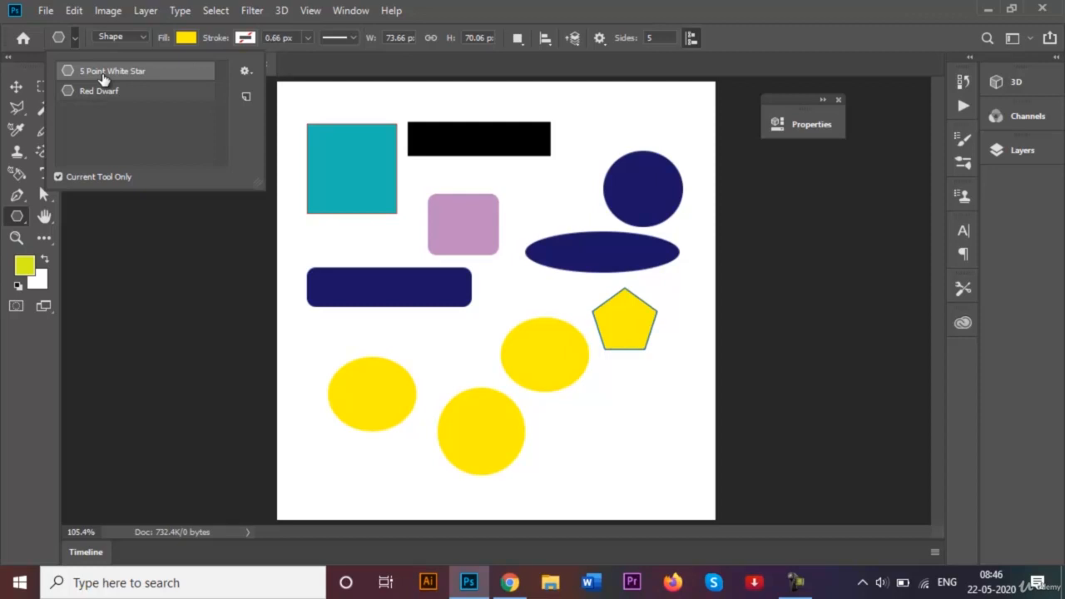
click(194, 41)
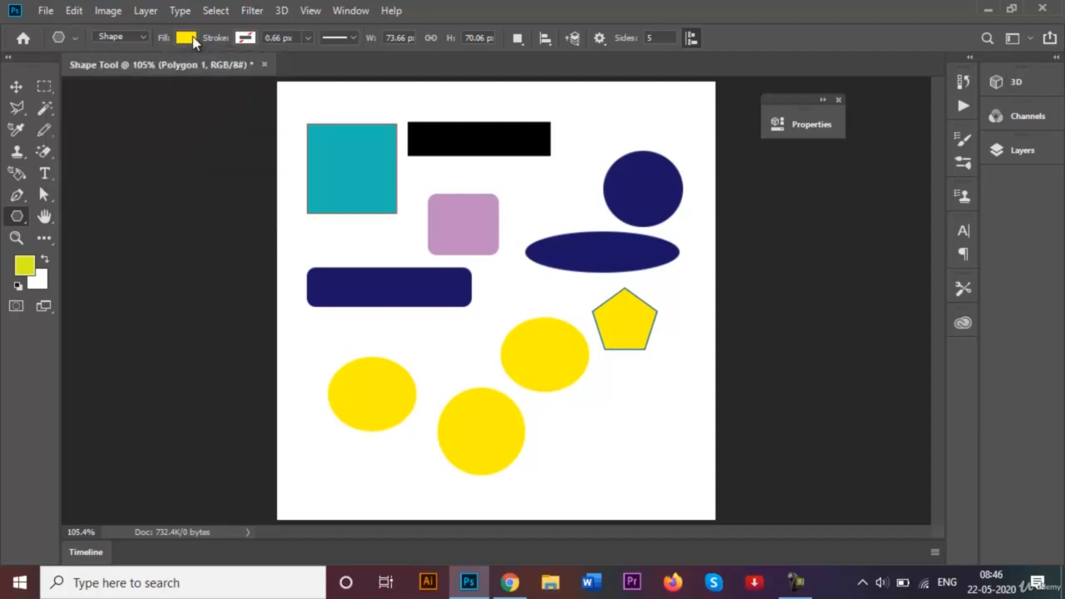
click(194, 42)
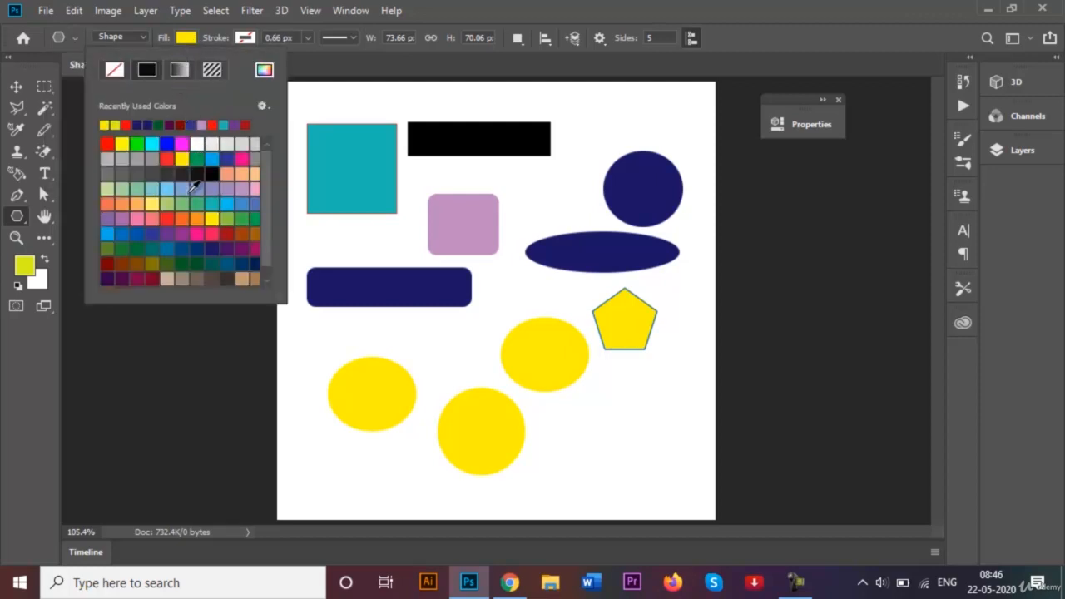
click(182, 144)
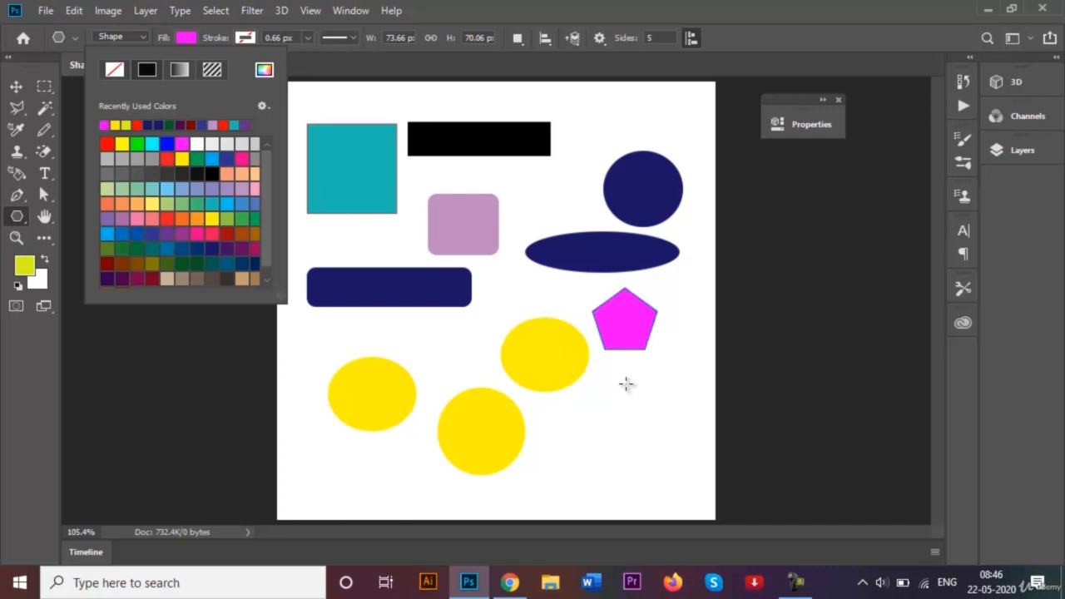
- Draw a magenta five-pointed star of about 94 by 92 px to the right of the yellow circle
click(604, 409)
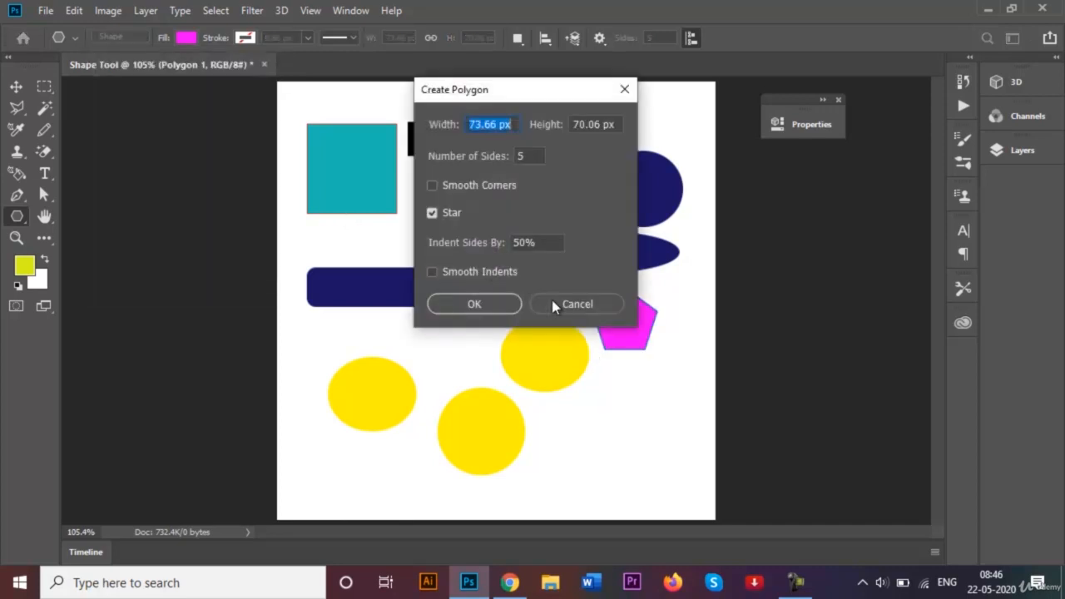
click(553, 305)
drag(575, 424, 616, 406)
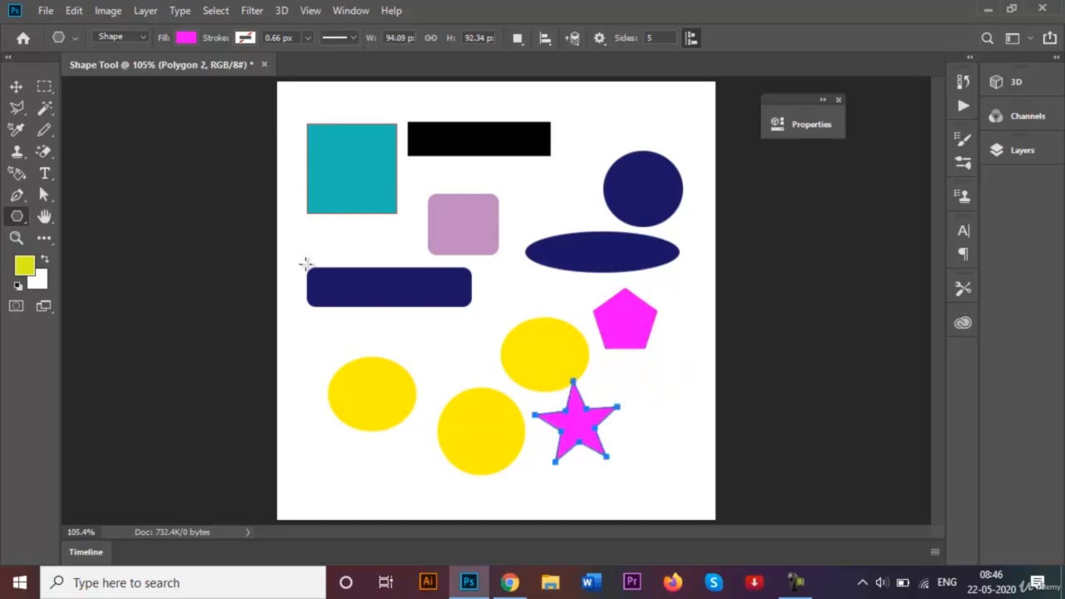
- Draw another magenta five-pointed star of about 91 by 94 px at the canvas's left edge with the Polygon tool
click(74, 37)
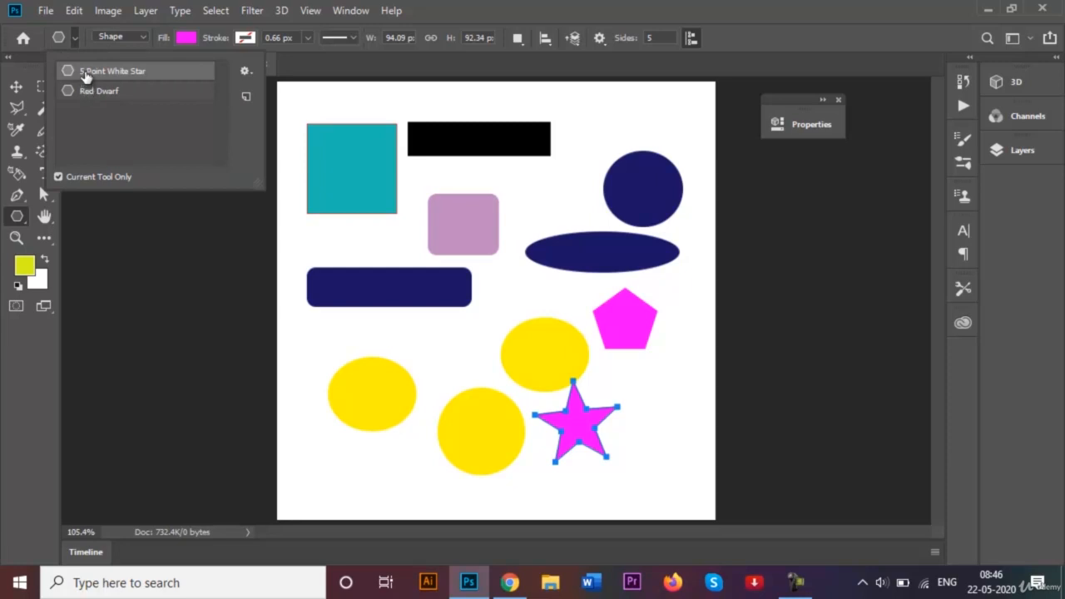
click(60, 35)
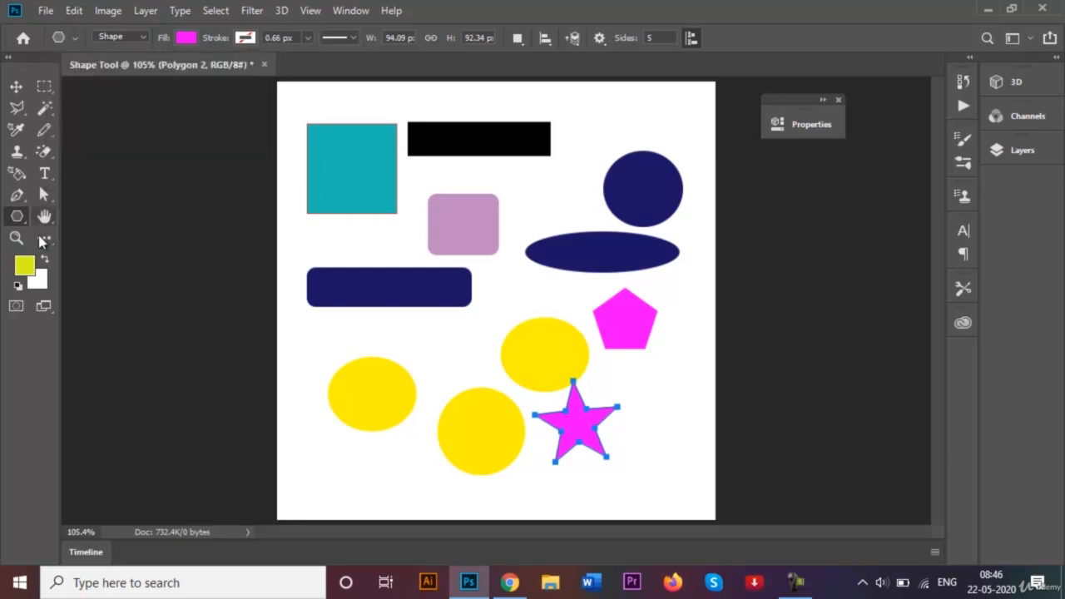
right_click(19, 218)
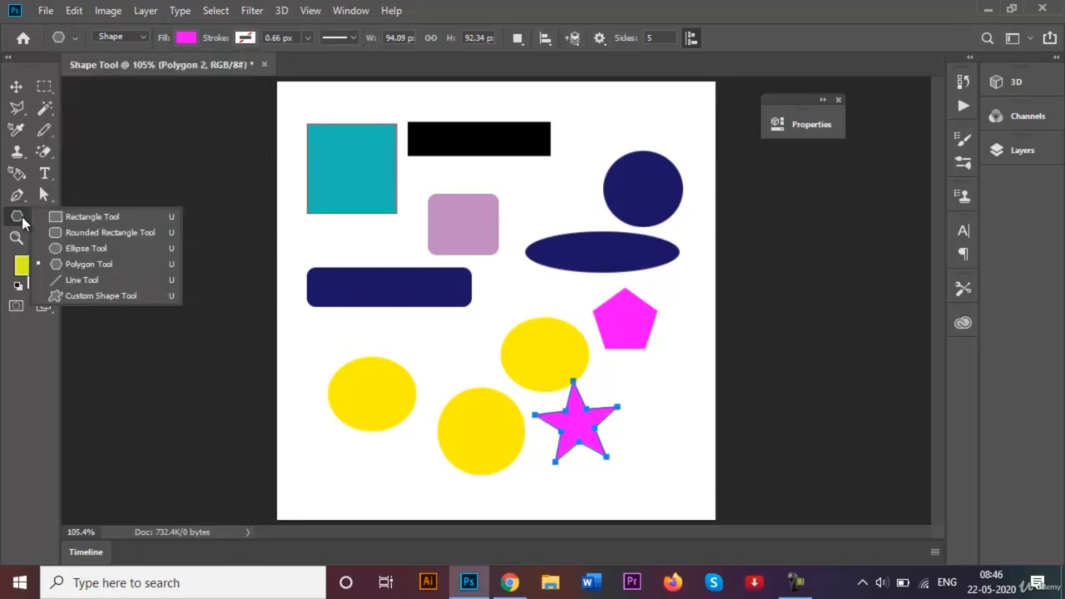
click(105, 265)
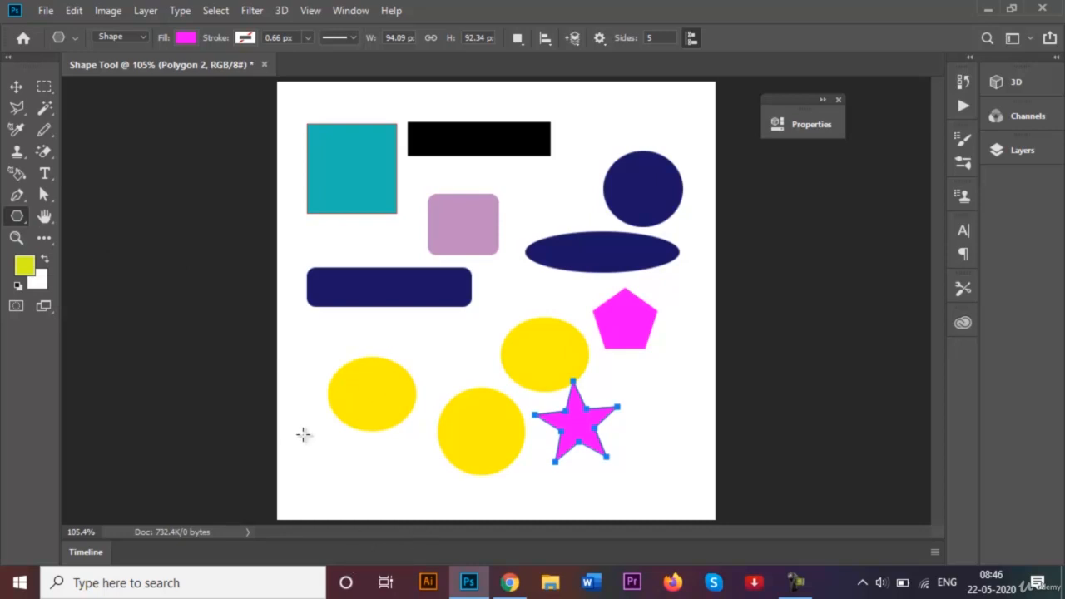
drag(302, 433, 316, 393)
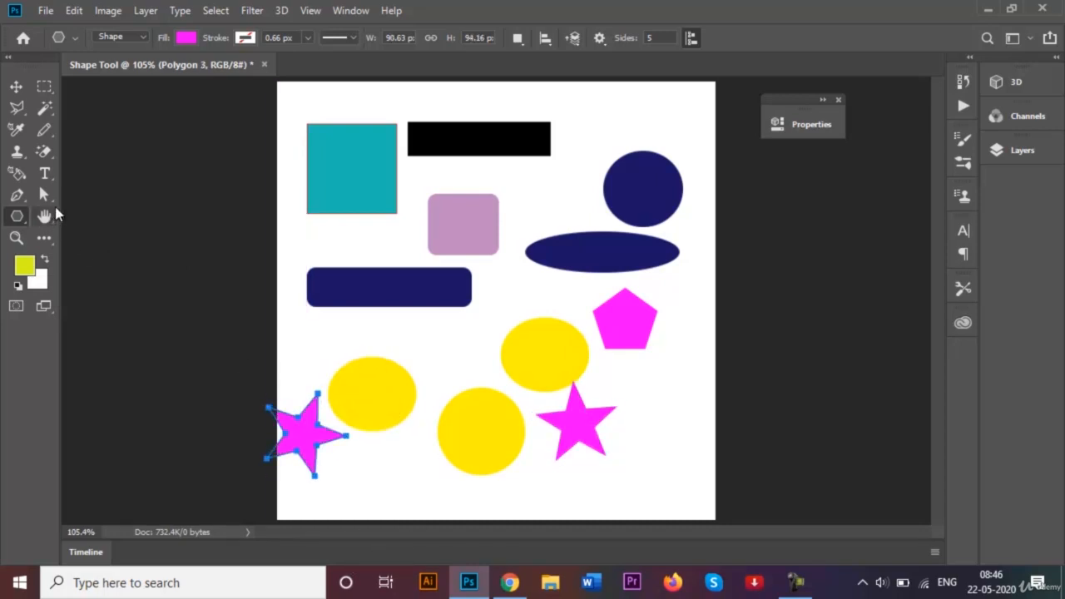
- Apply the Red Dwarf tool preset to the star at the canvas's left edge
click(73, 39)
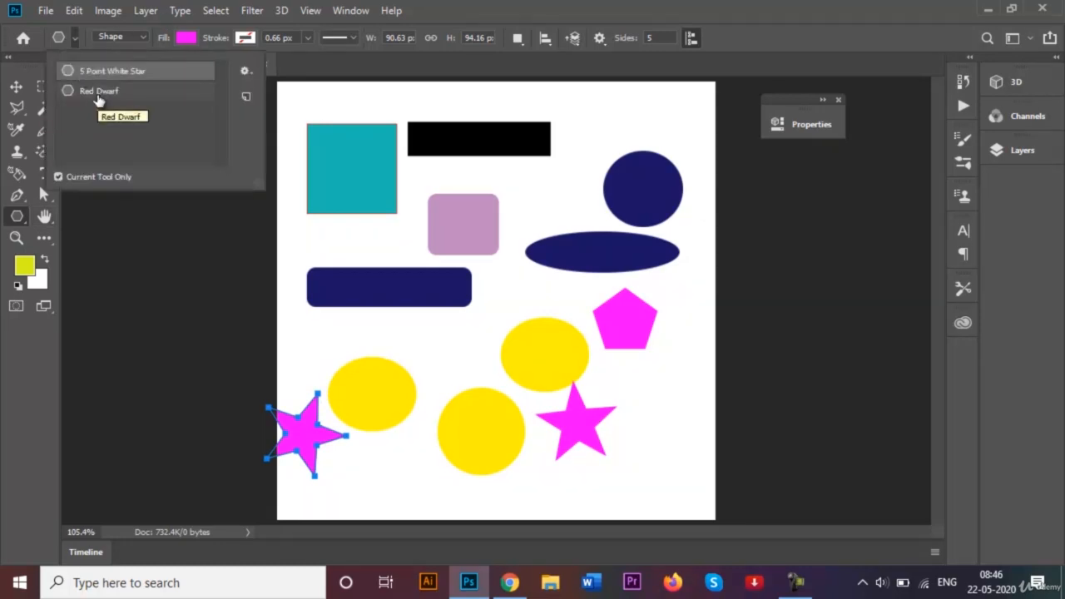
click(105, 93)
click(106, 92)
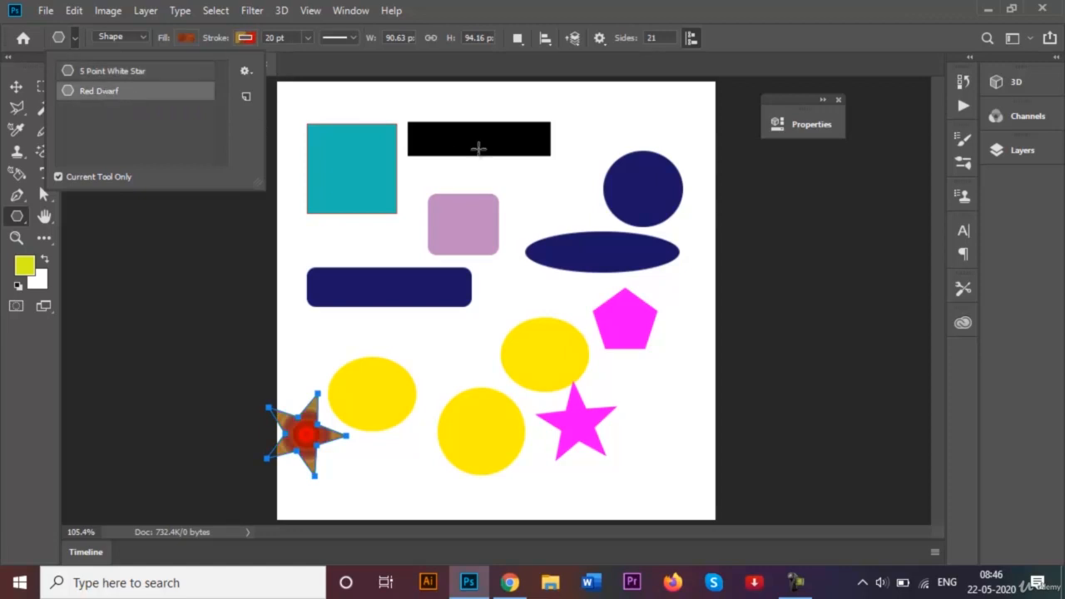
click(153, 50)
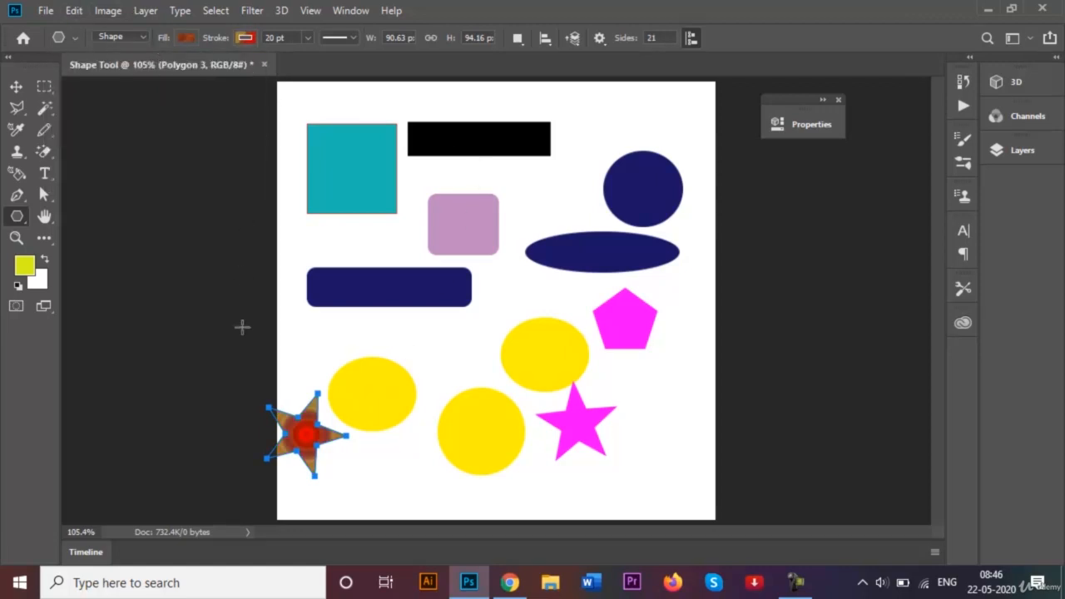
- Move the Red Dwarf star between the navy rounded rectangle and the yellow circle, and scale it to about 81% width and 73% height
click(16, 88)
drag(315, 446, 462, 355)
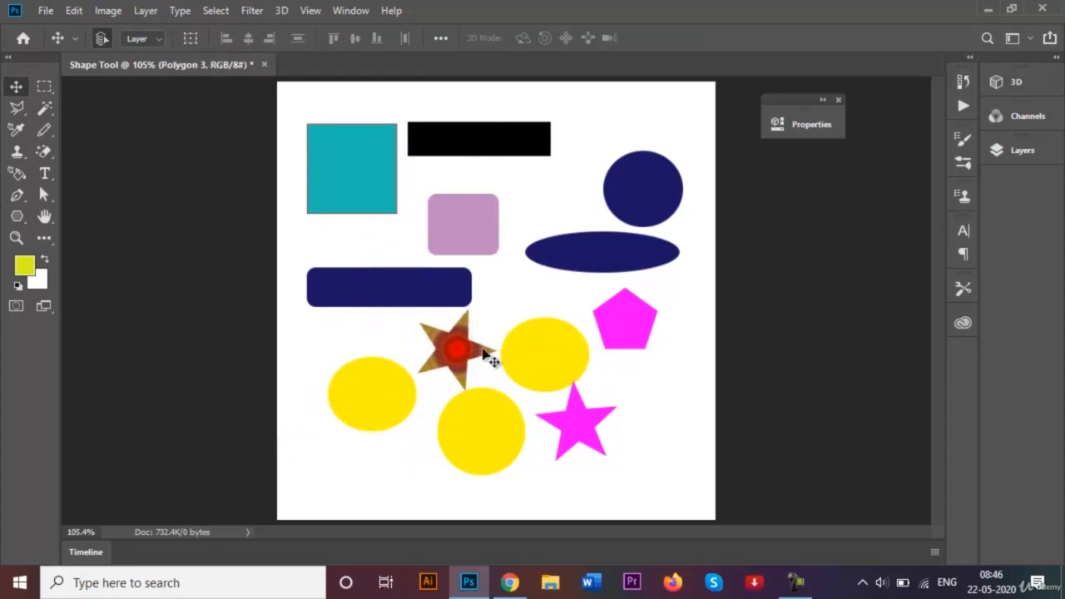
key(ctrl+t)
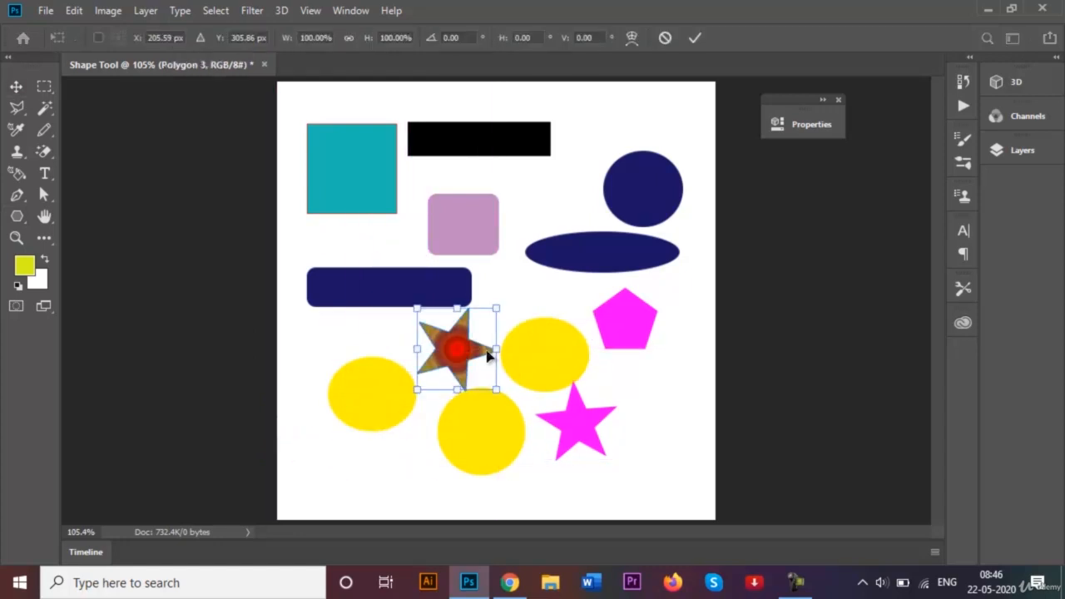
drag(497, 387, 480, 368)
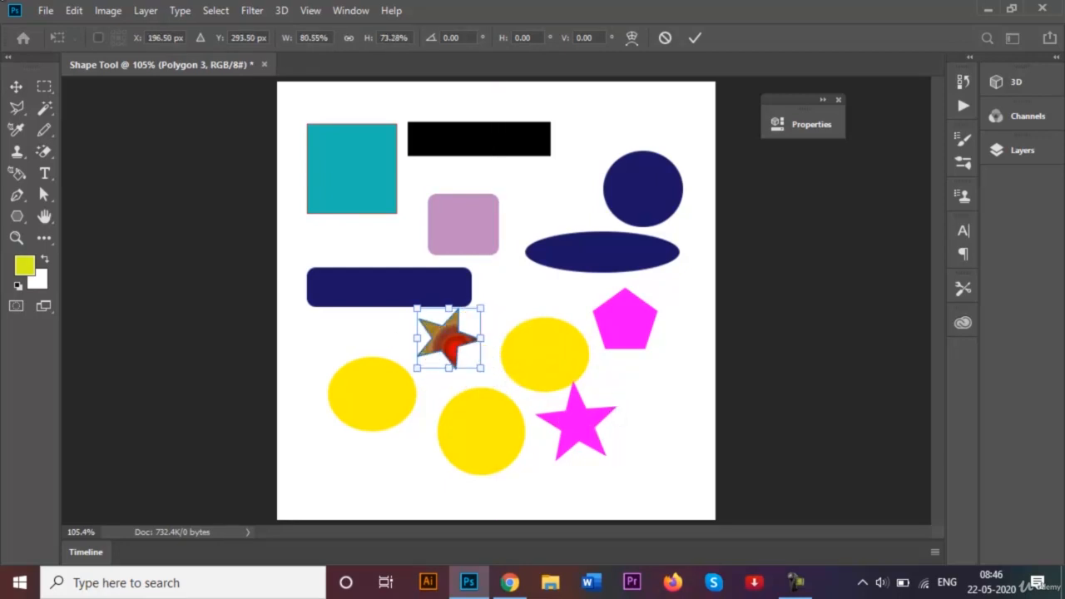
click(695, 39)
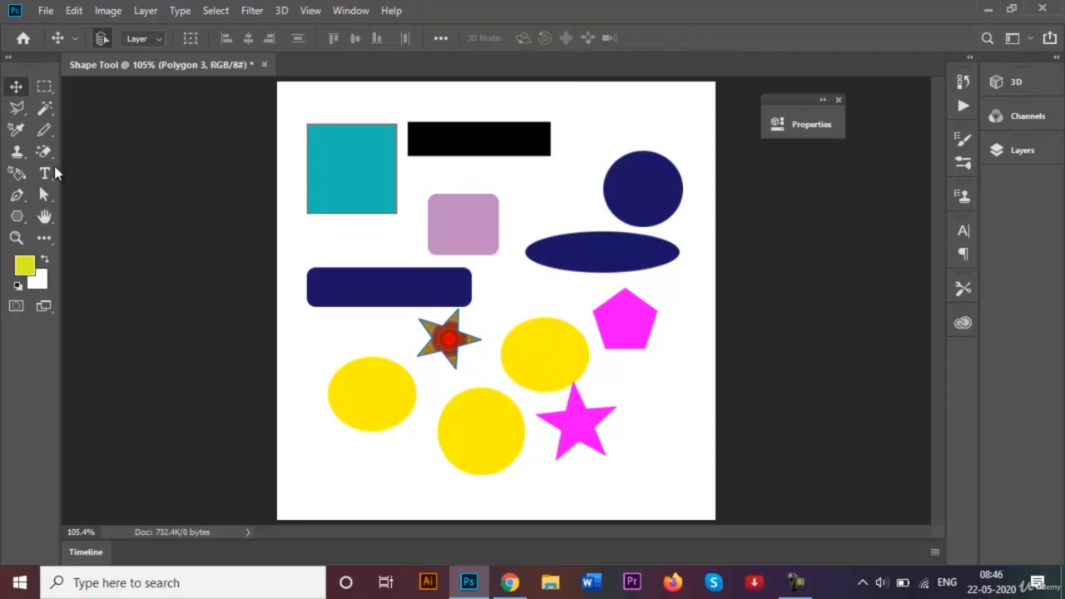
- Draw a checkered diamond custom shape of about 85 by 84 px in the canvas's lower left corner
click(18, 218)
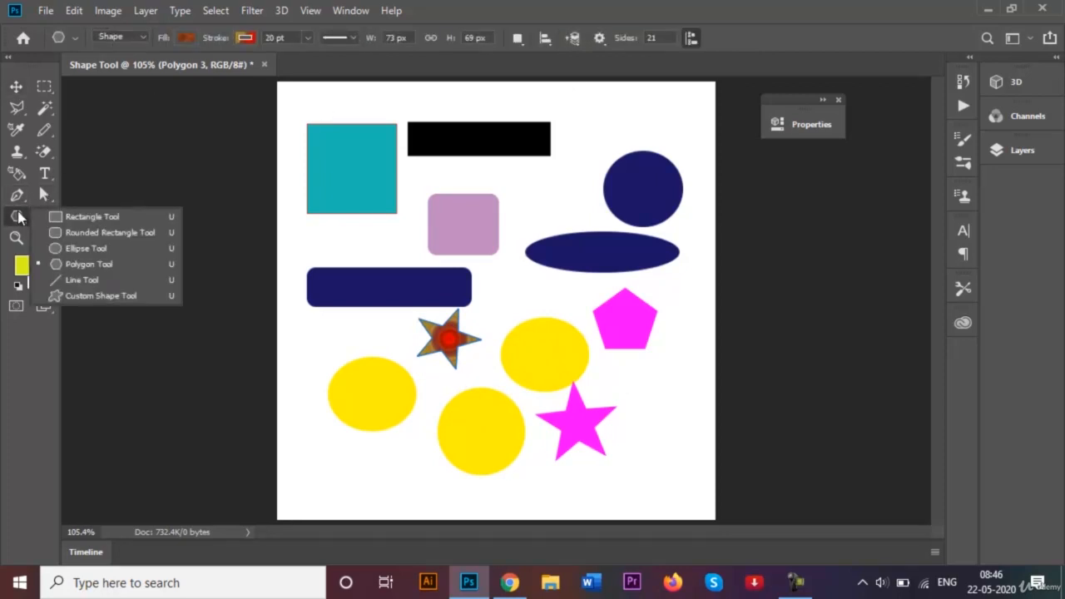
click(83, 296)
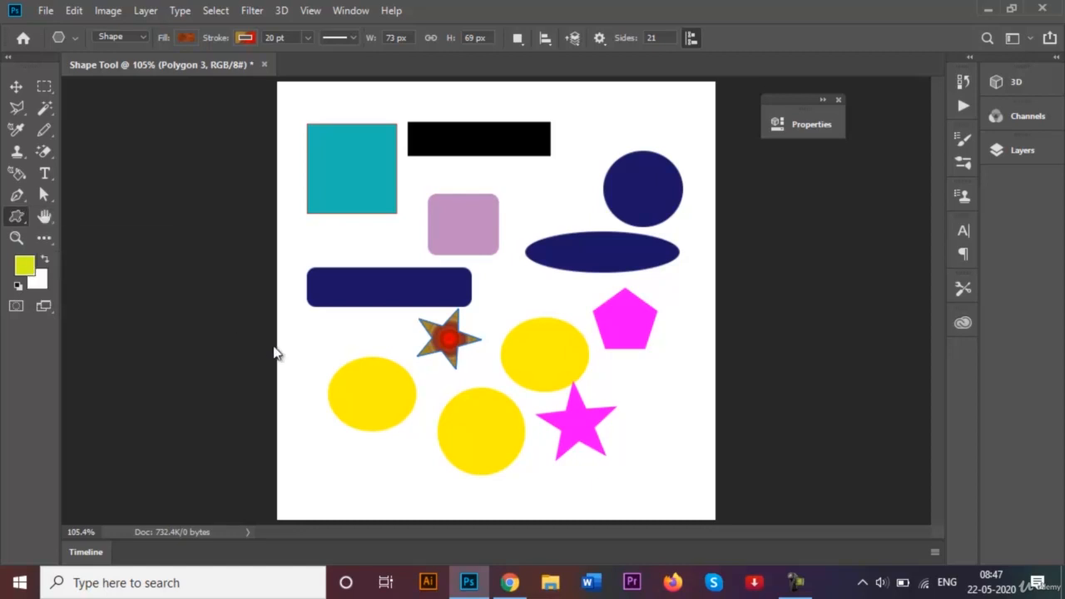
click(317, 447)
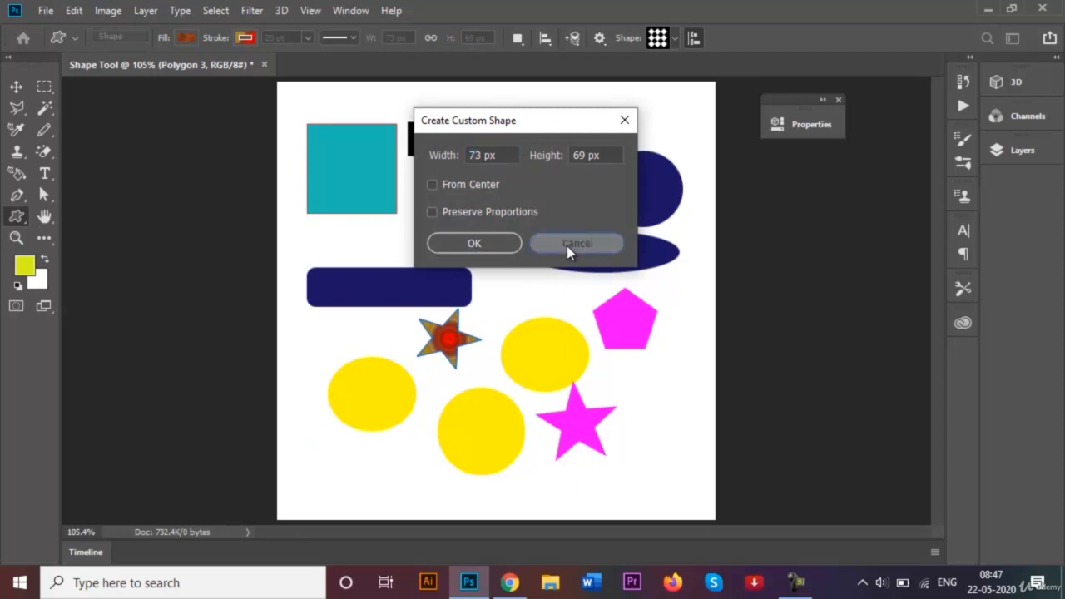
click(574, 242)
drag(305, 439, 376, 509)
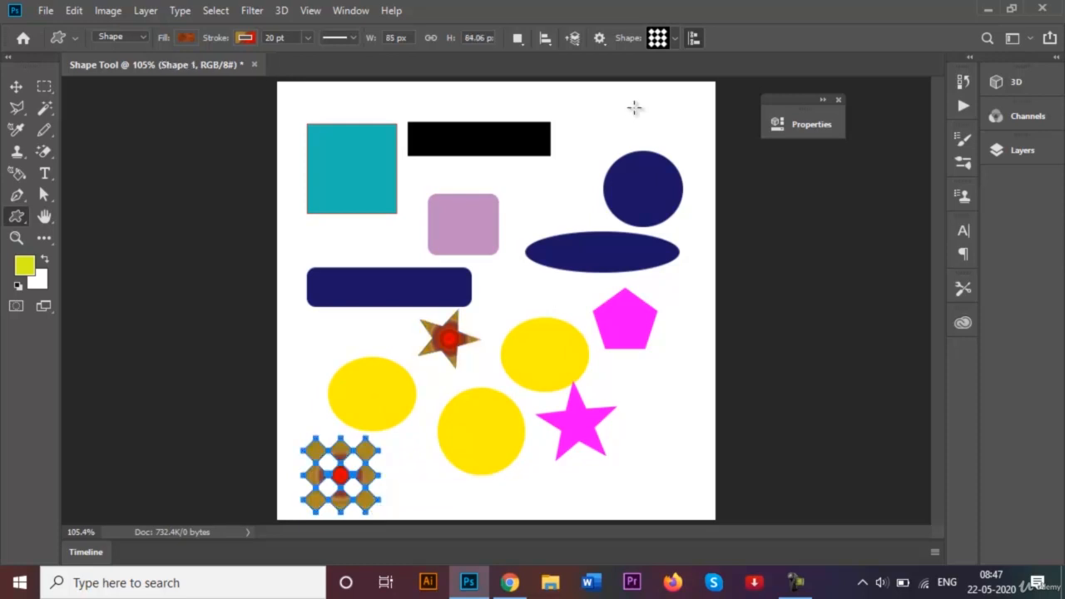
- Select the fleur-de-lis as the shape for the Custom Shape tool
click(674, 39)
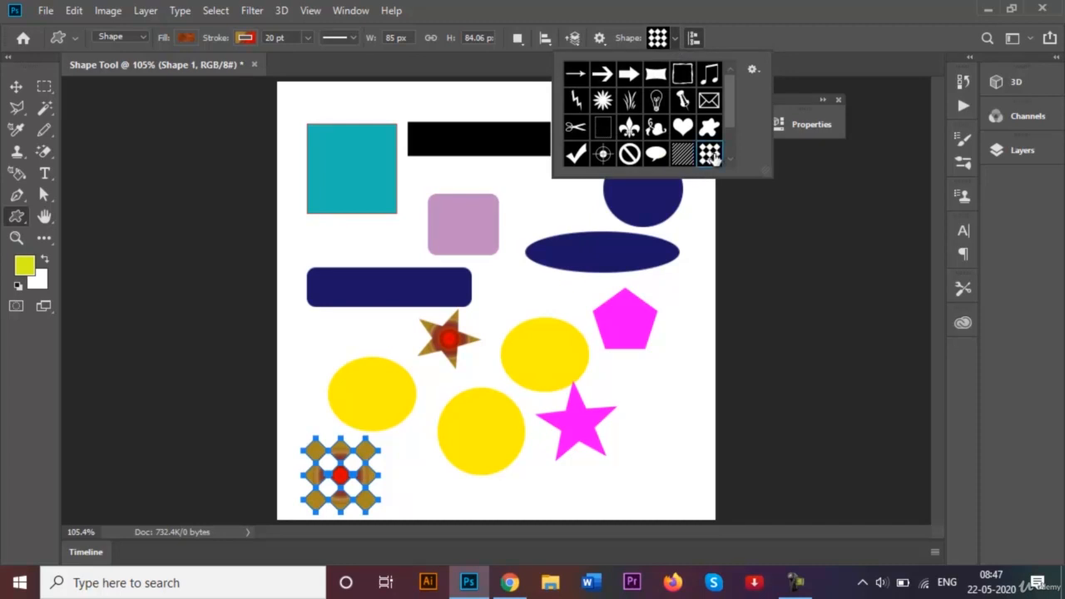
mouse_move(728, 94)
mouse_down()
mouse_move(727, 133)
mouse_move(735, 93)
mouse_up()
click(629, 127)
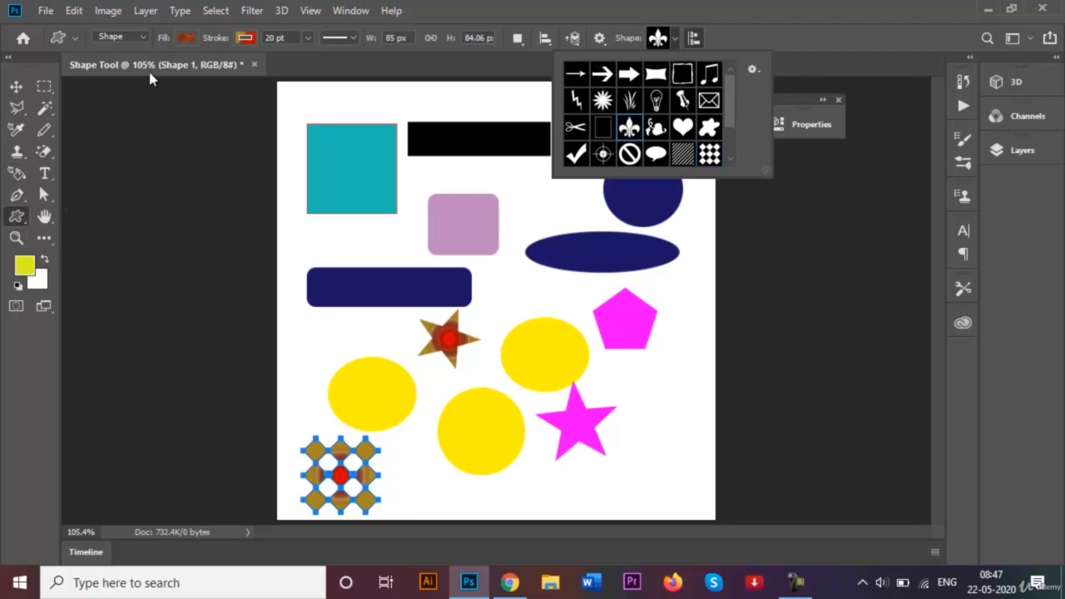
- Set the checkered diamond shape's fill to solid red and remove its stroke
click(190, 33)
click(190, 33)
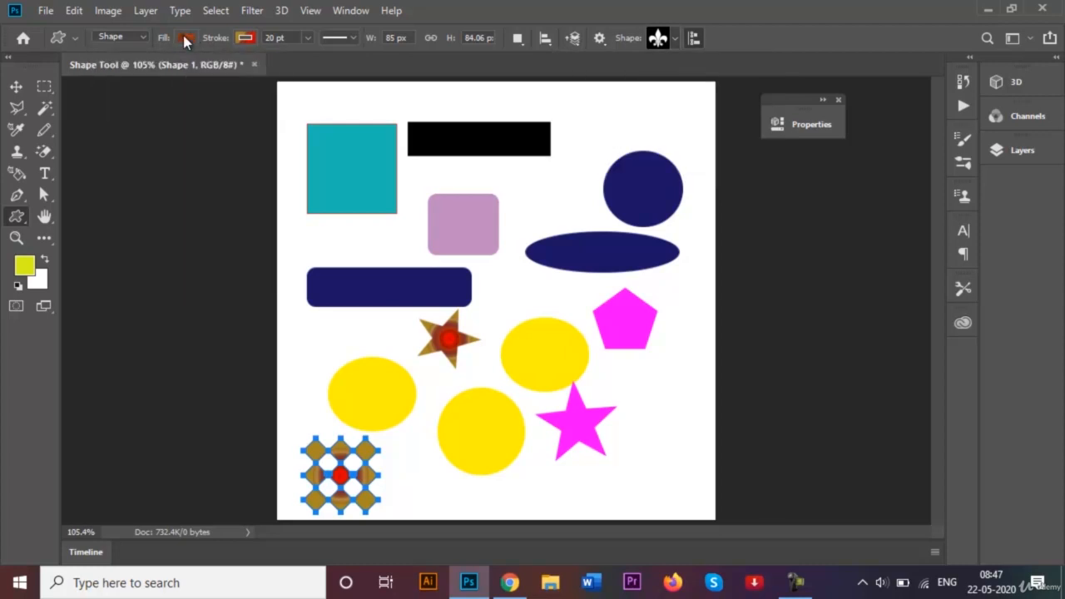
click(183, 36)
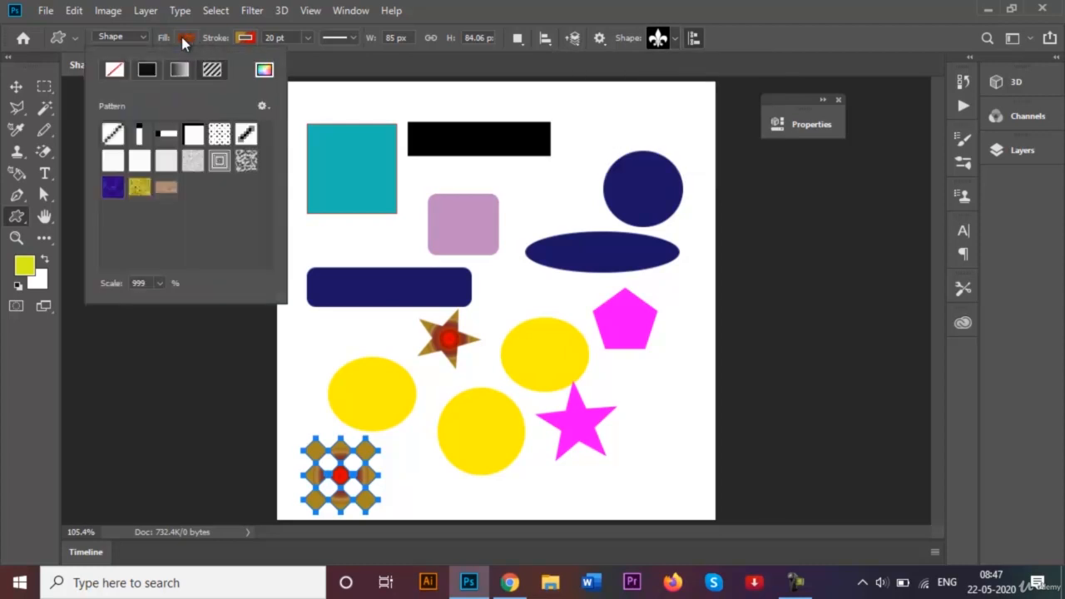
click(148, 74)
click(139, 124)
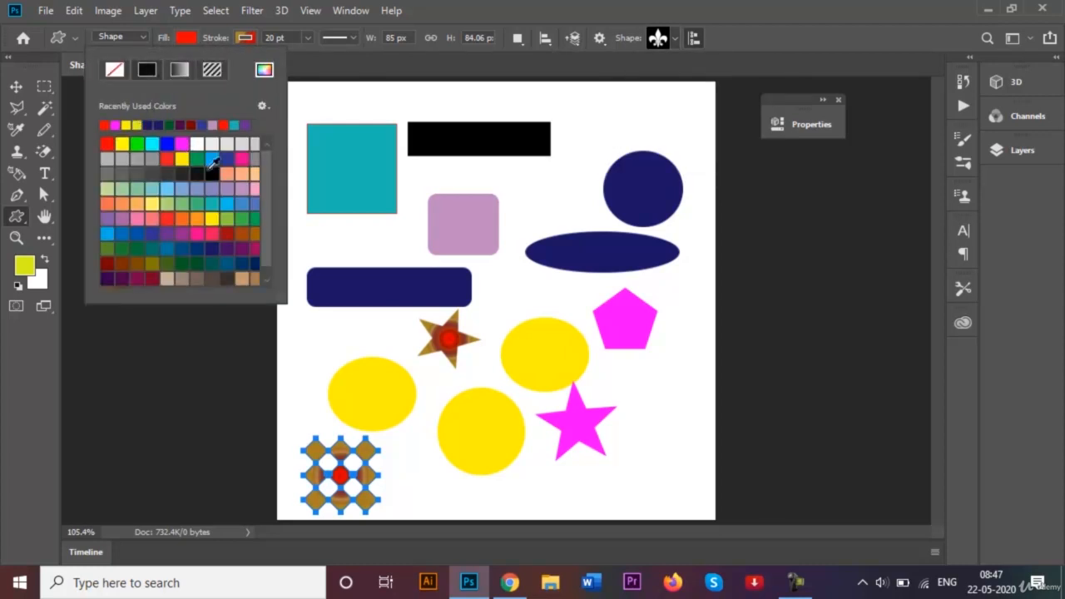
click(257, 41)
click(258, 42)
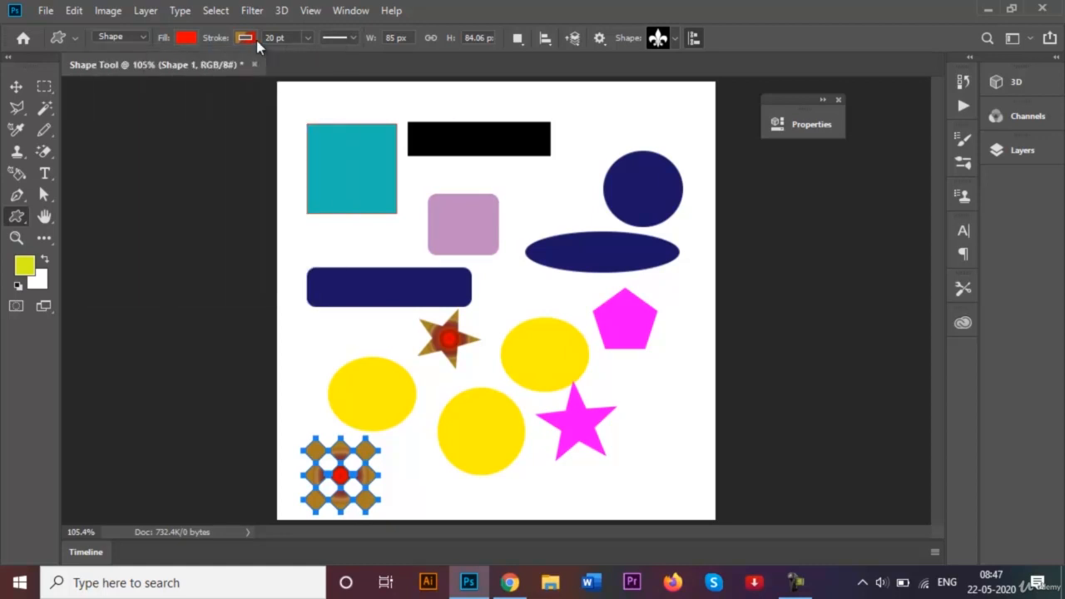
click(248, 44)
click(174, 70)
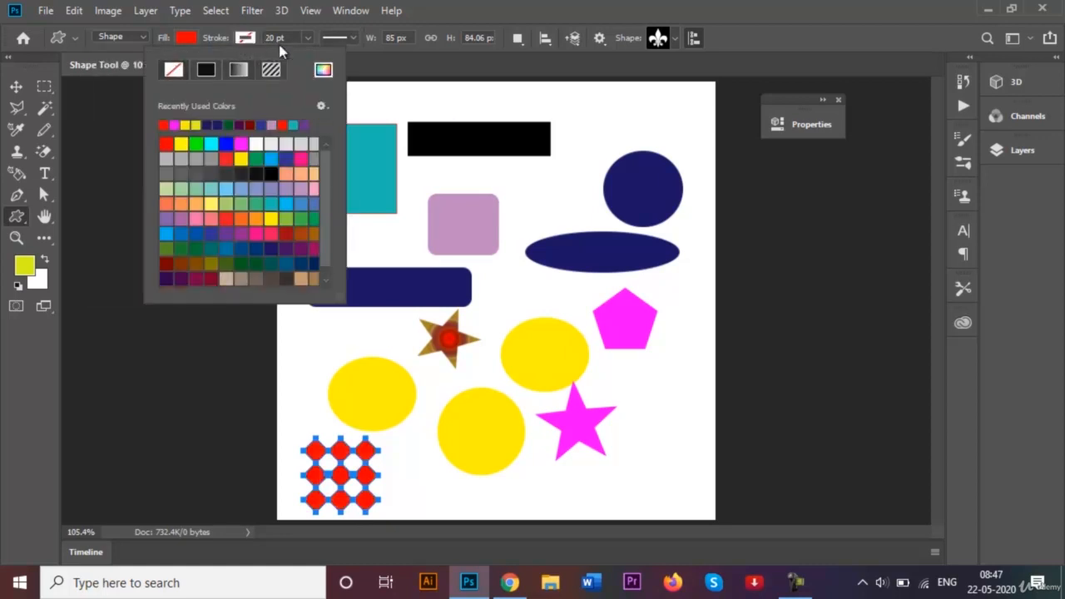
click(254, 42)
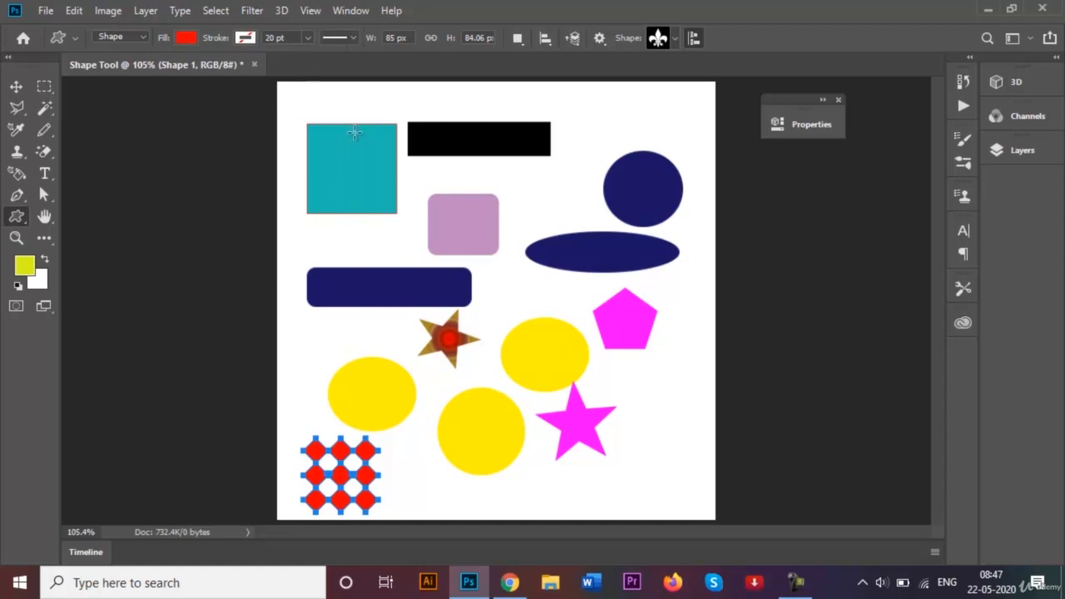
- Draw a red fleur-de-lis of about 63 by 79 px near the canvas's right edge, move it up and left beside the magenta star, and deselect it
drag(663, 388, 711, 463)
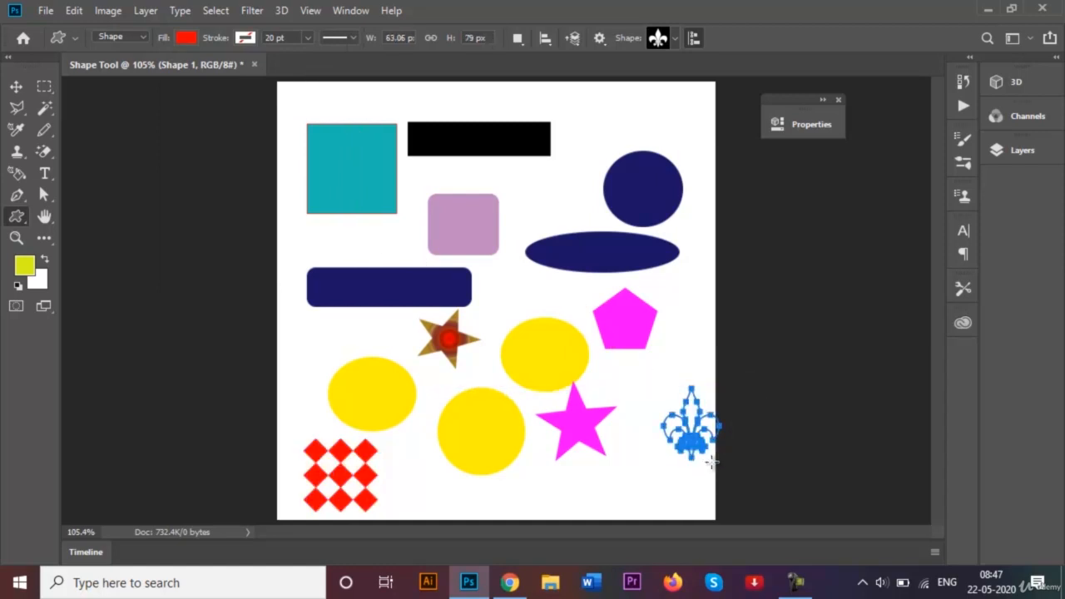
click(16, 86)
drag(695, 408, 671, 388)
click(681, 349)
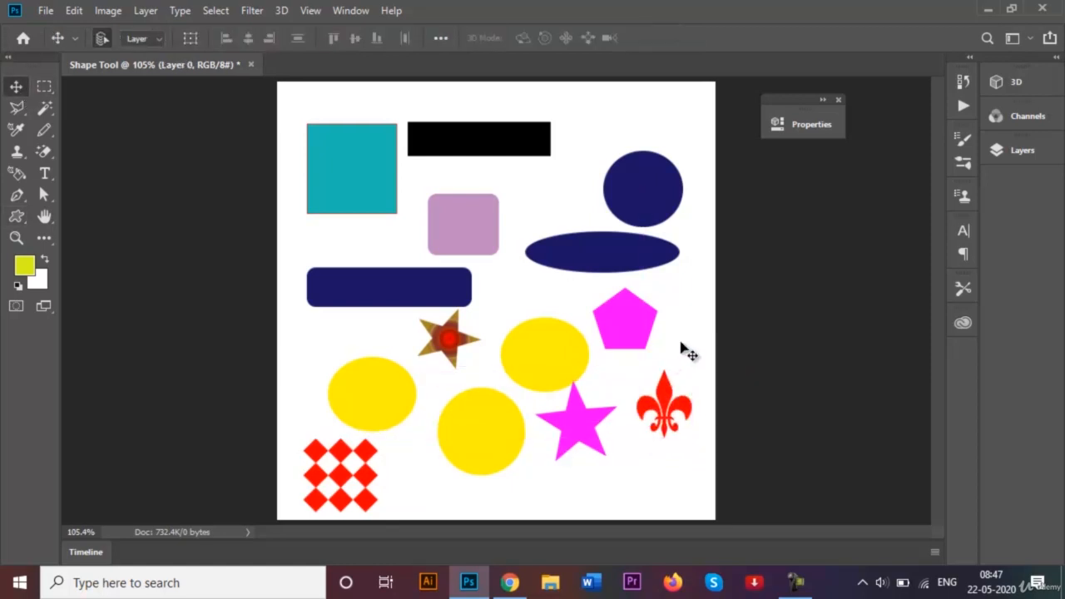